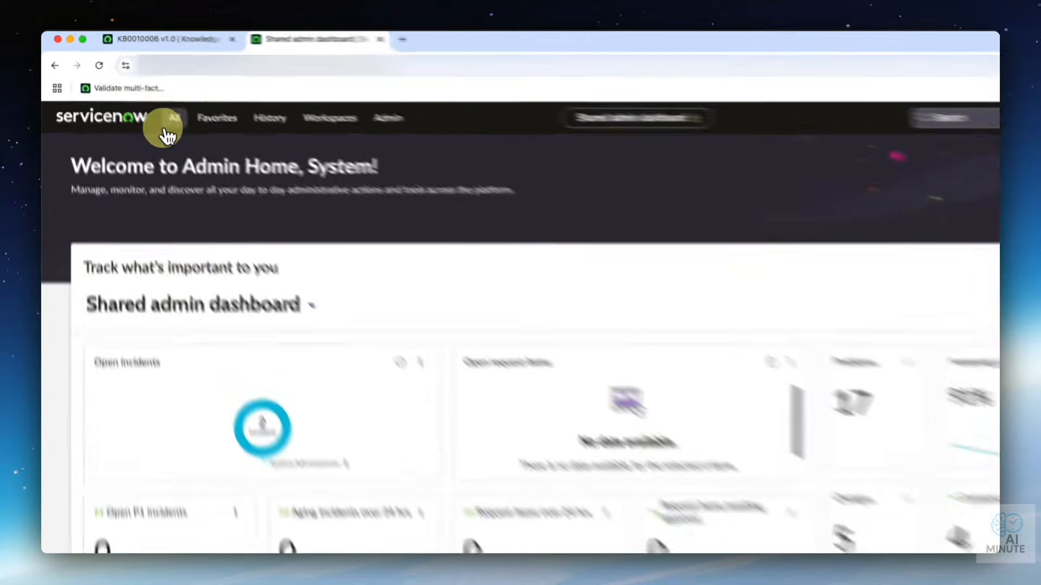
Step: Filter the navigator for "ai agent" and open the AI Agent Studio overview
{"action": "left_click", "coordinate": [148, 100]}
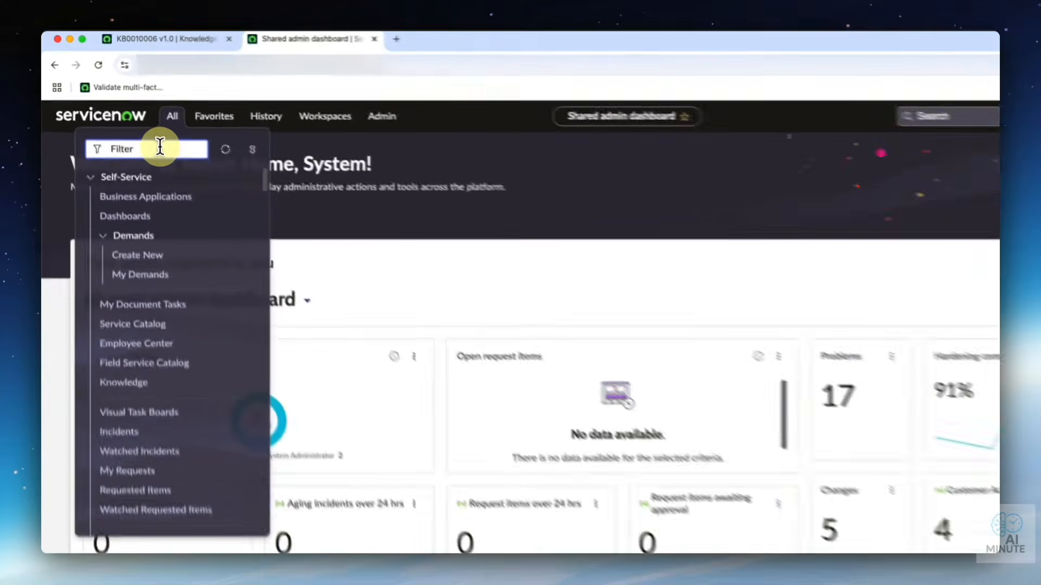
{"action": "type", "text": "ai agent"}
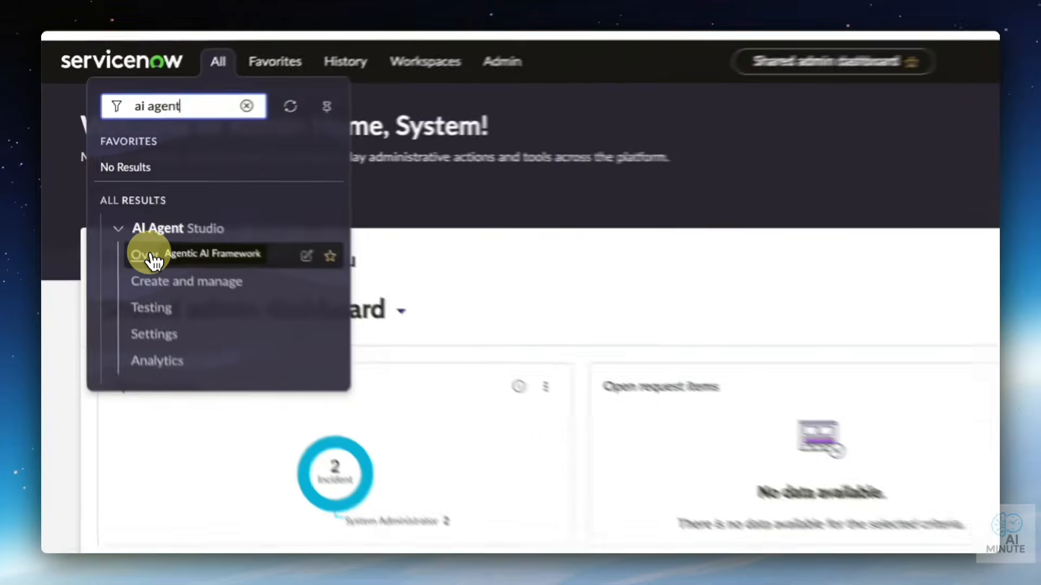
{"action": "left_click", "coordinate": [125, 203]}
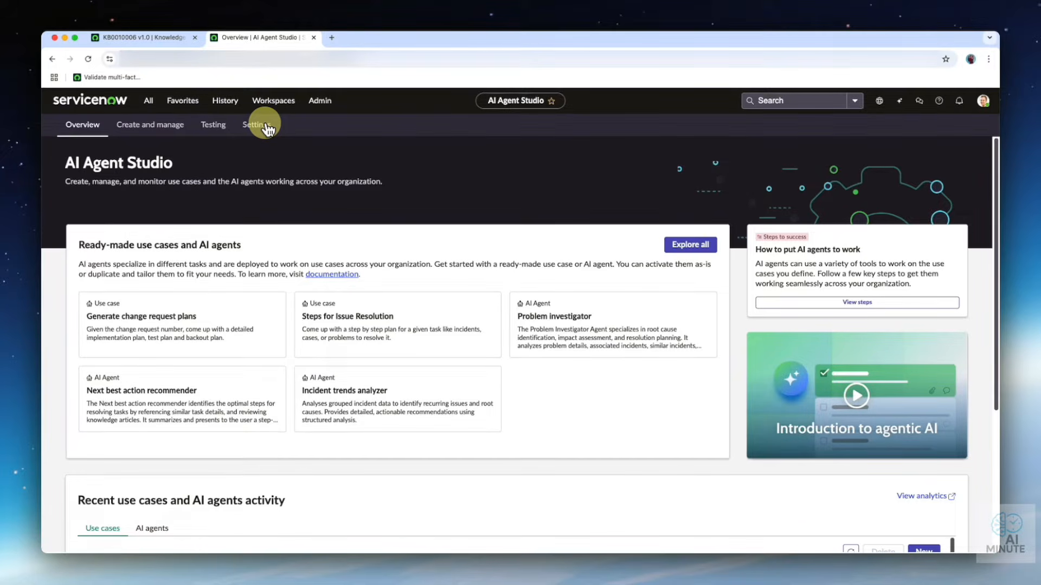
Step: Start creating a new AI agent from the list of AI agents in the studio's management area
{"action": "left_click", "coordinate": [163, 128]}
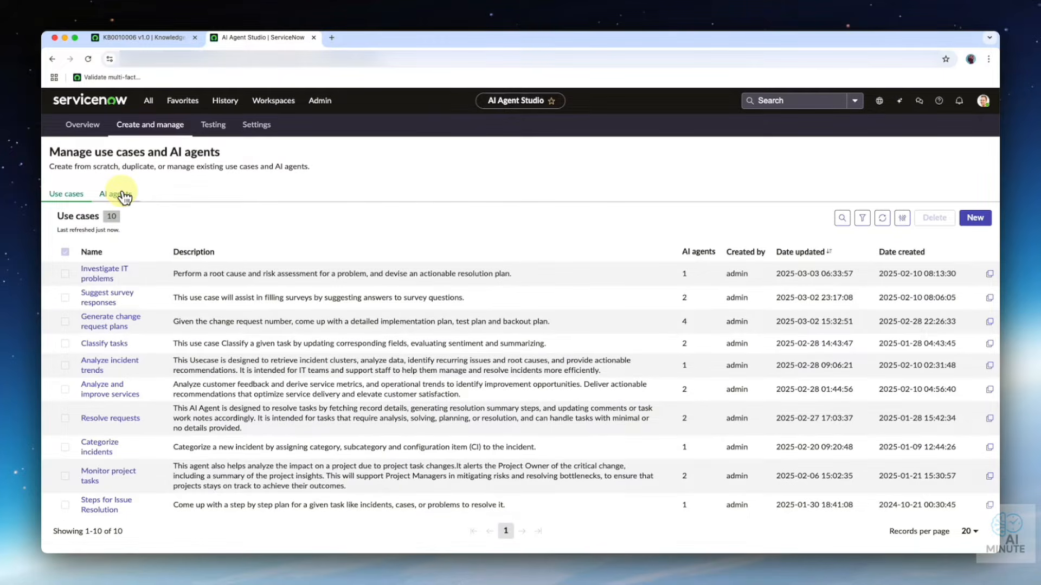
{"action": "left_click", "coordinate": [120, 196]}
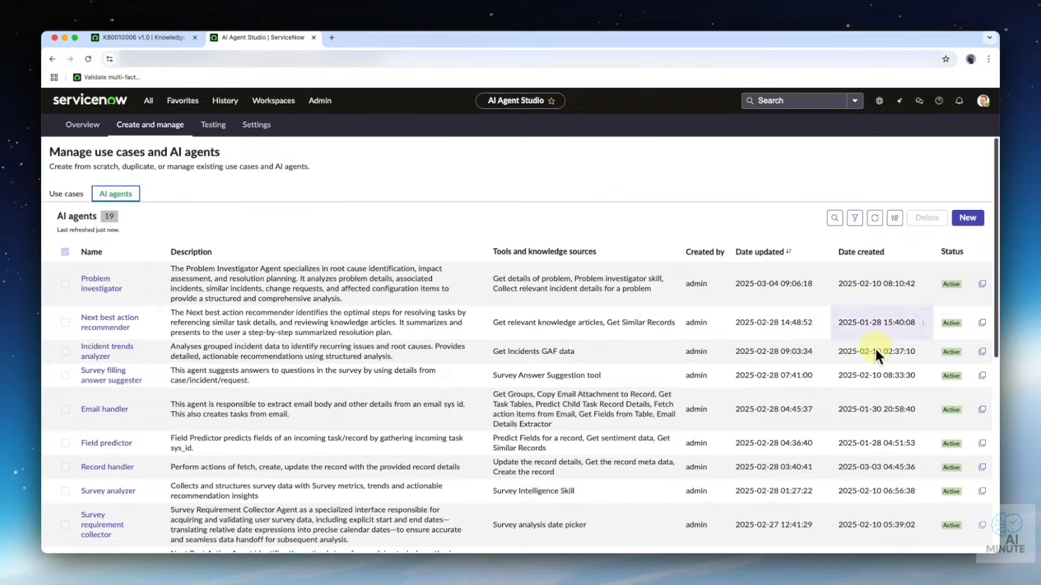
{"action": "left_click", "coordinate": [971, 218]}
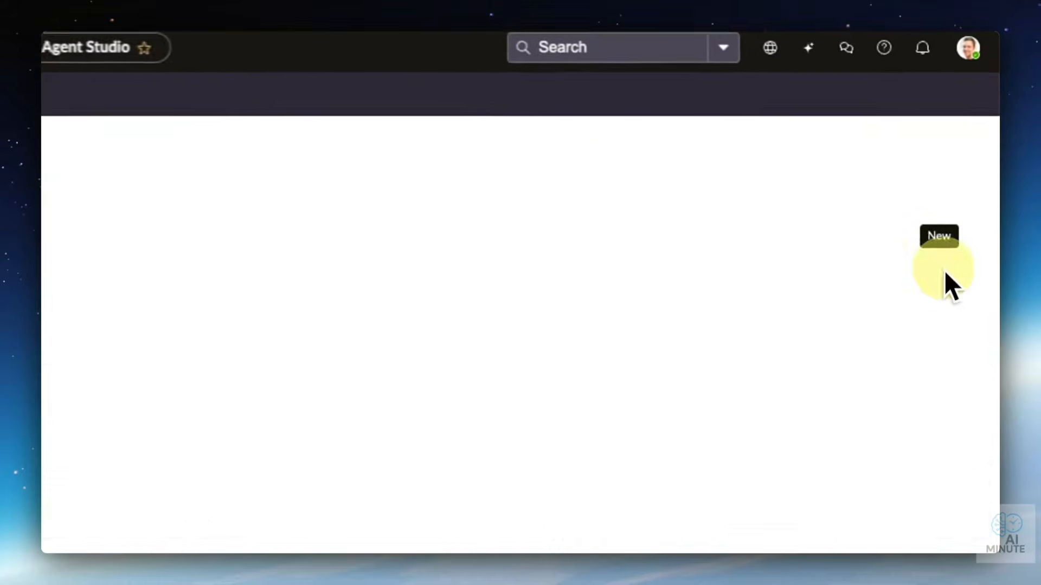
Step: Name the new AI agent "Library Assistant Agent"
{"action": "left_click", "coordinate": [260, 306]}
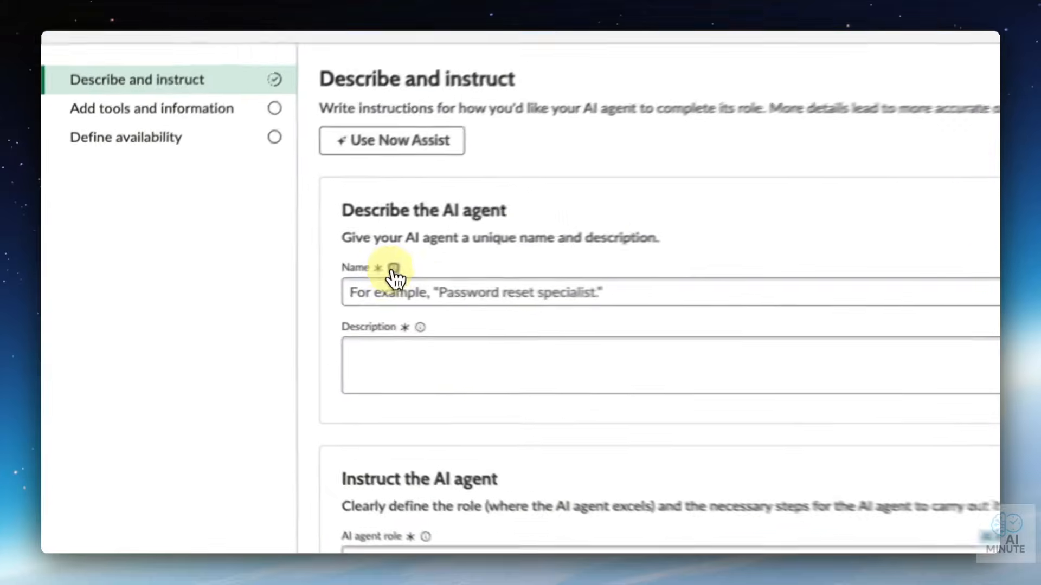
{"action": "mouse_move", "coordinate": [236, 294]}
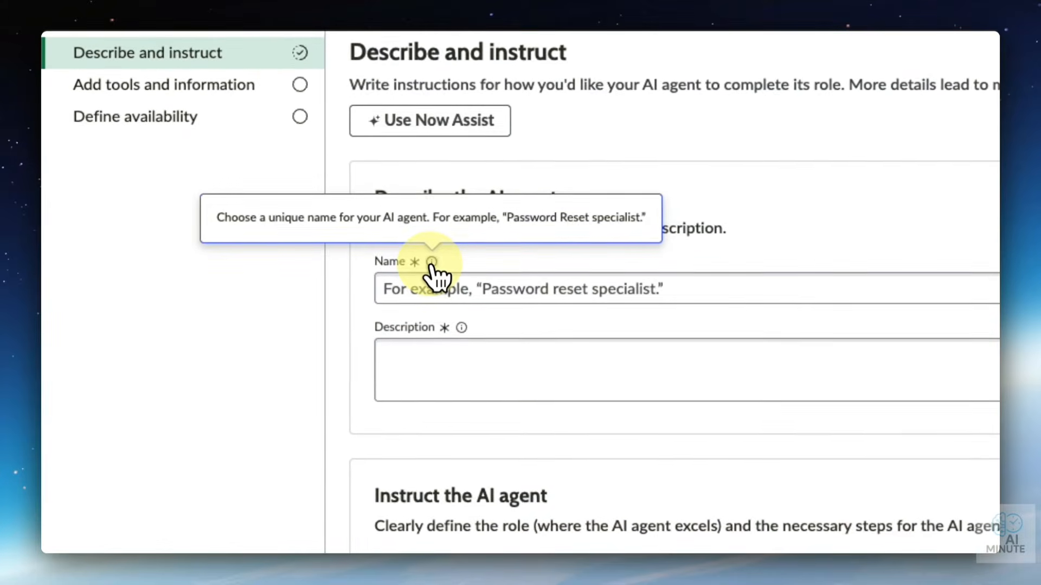
{"action": "left_click", "coordinate": [432, 288]}
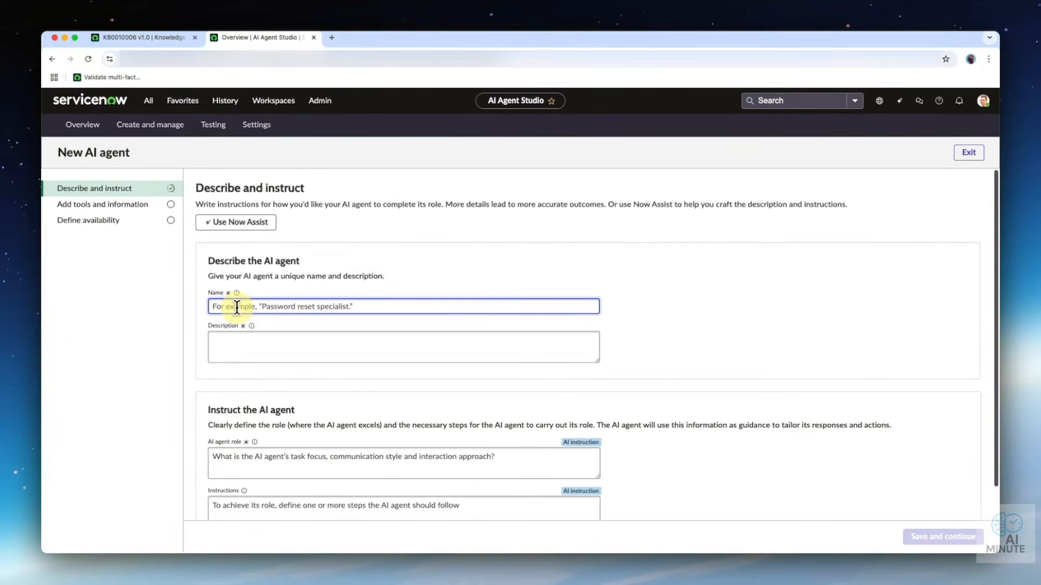
{"action": "type", "text": "Library"}
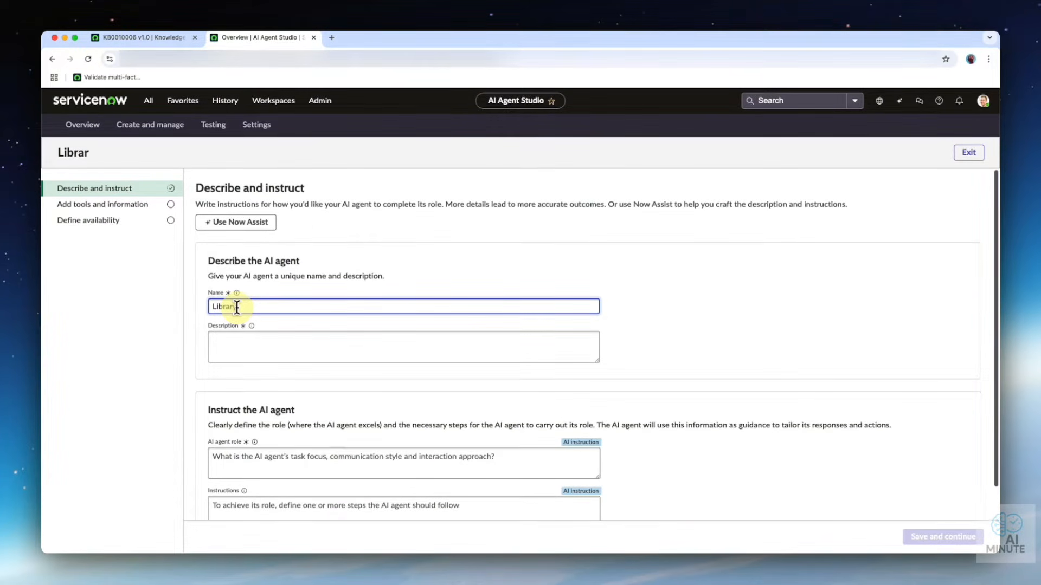
{"action": "type", "text": " Assistant Agent"}
Step: Enter the agent's description as "This Agent's purpose is to help users find books in the library."
{"action": "left_click", "coordinate": [248, 336]}
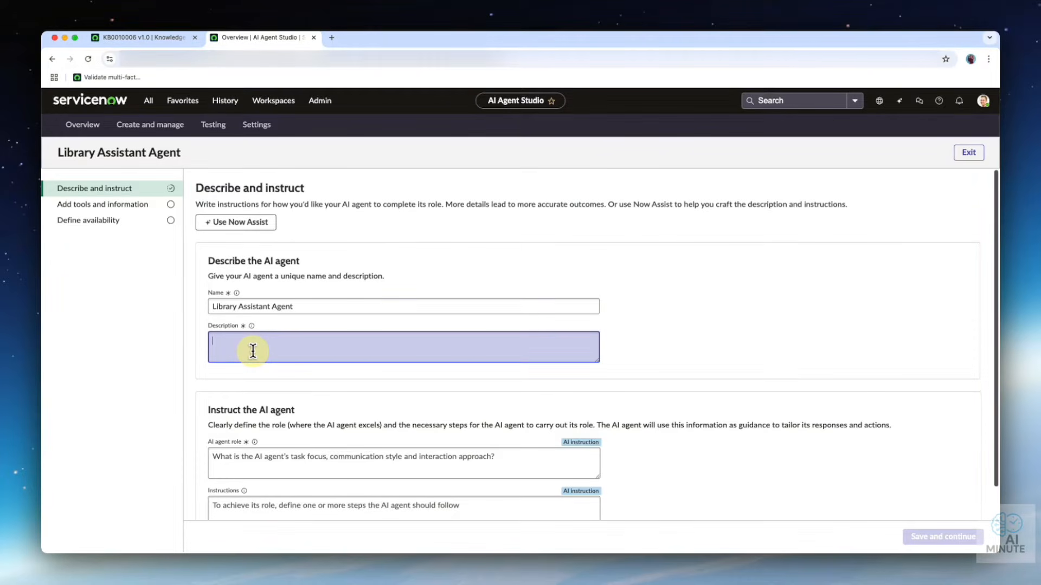
{"action": "type", "text": "This Agent's purpose is to help users find boks "}
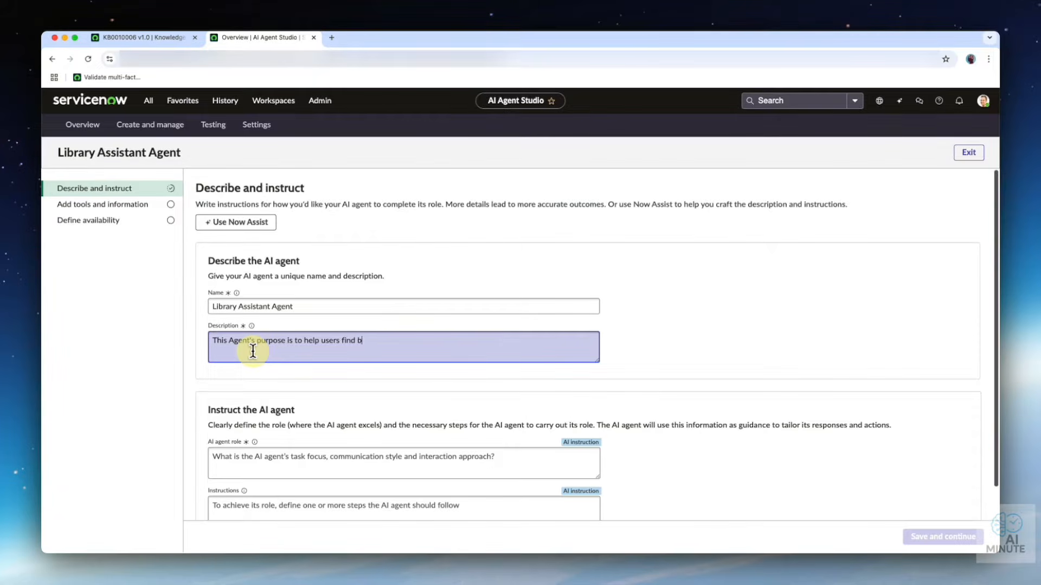
{"action": "type", "text": "in the library"}
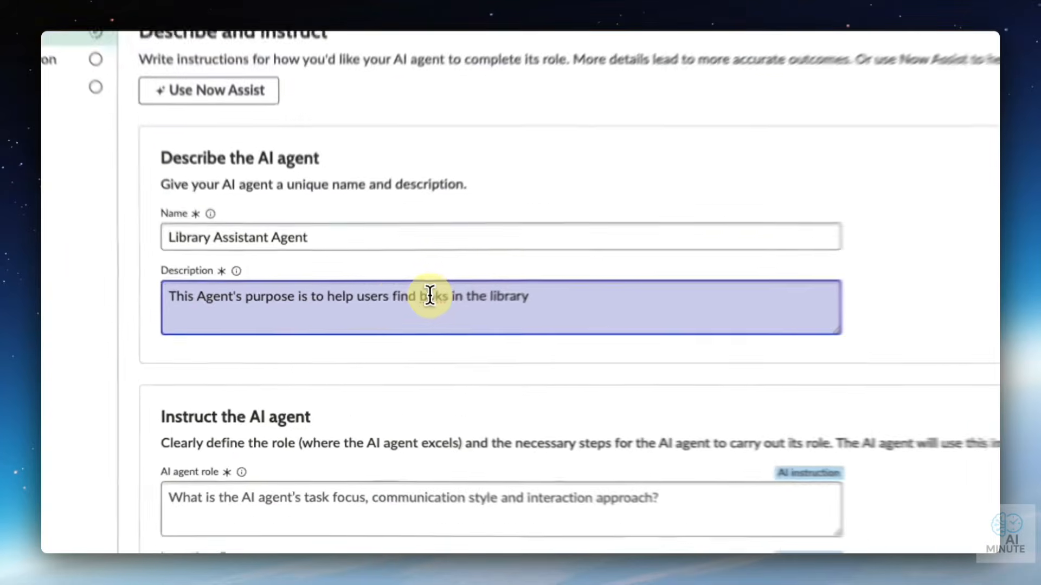
{"action": "left_click", "coordinate": [427, 295]}
{"action": "type", "text": "o"}
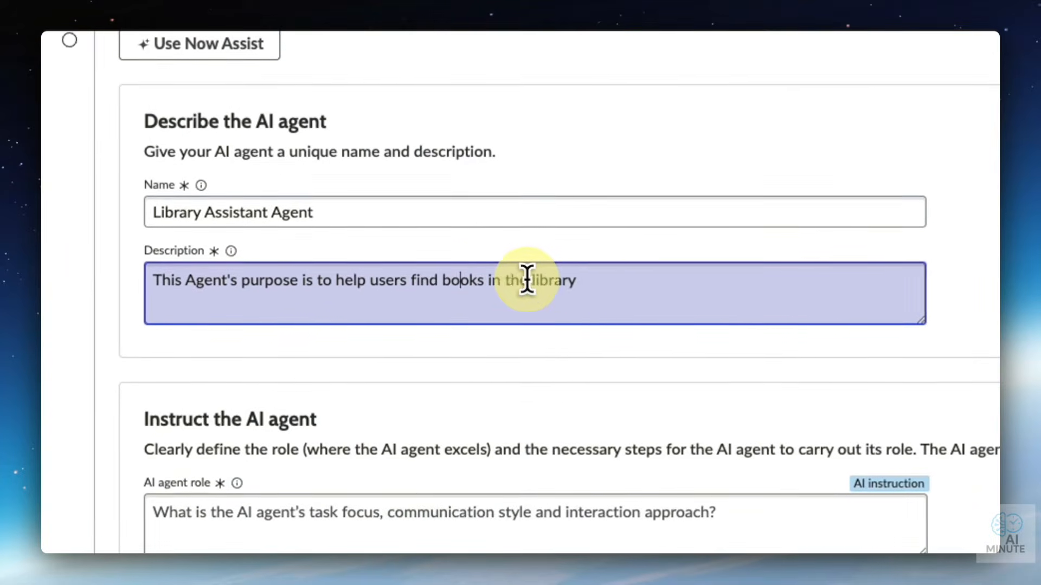
{"action": "type", "text": "."}
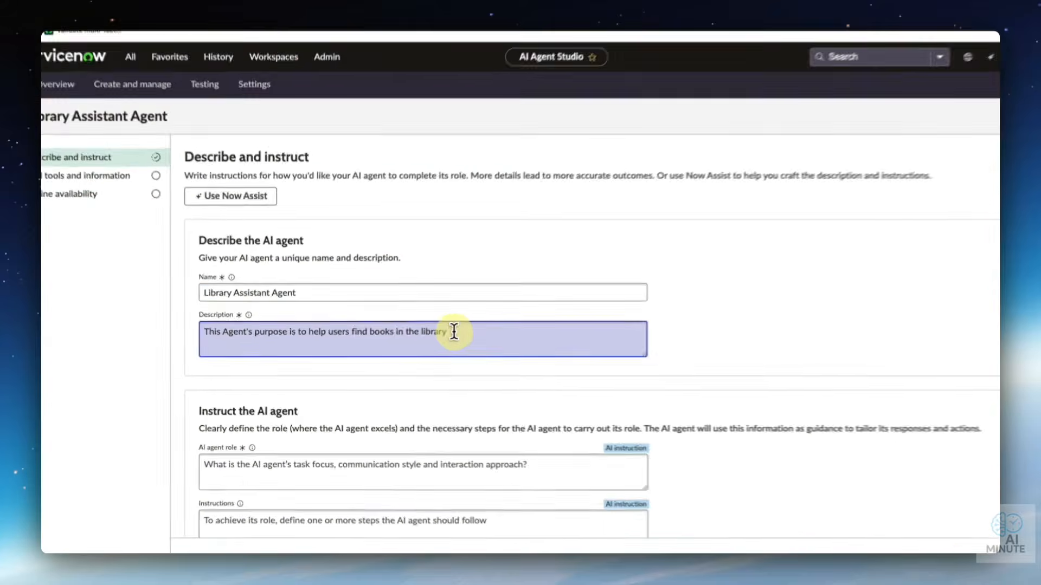
Step: Set the agent role to "Your are a library assistant whose job is to help users find books and nothing else. You will be polite at all times."
{"action": "scroll", "coordinate": [416, 372], "scroll_direction": "down", "scroll_amount": 2}
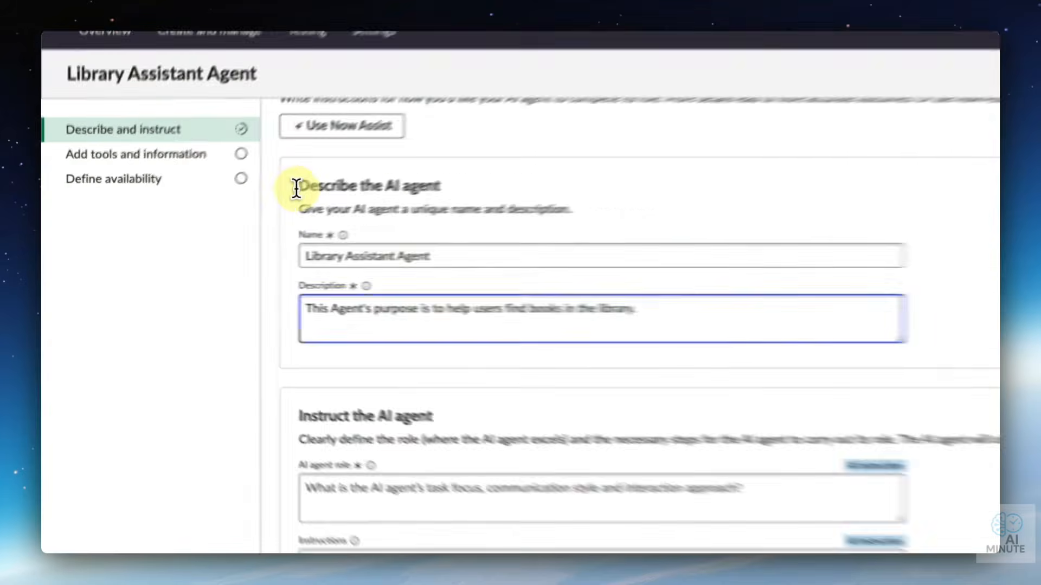
{"action": "left_click_drag", "start_coordinate": [207, 224], "coordinate": [313, 221]}
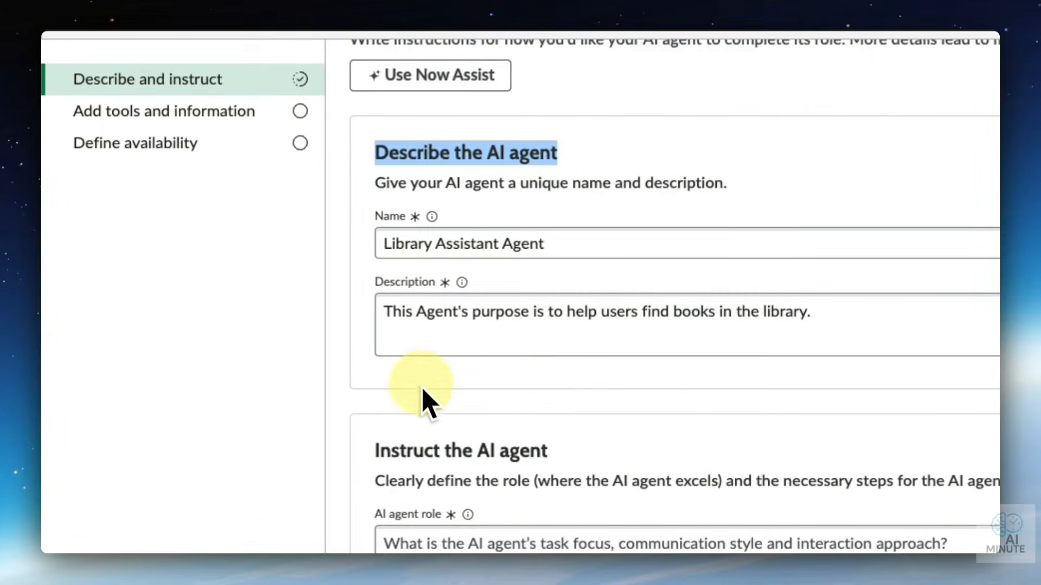
{"action": "scroll", "coordinate": [424, 394], "scroll_direction": "down", "scroll_amount": 5}
{"action": "left_click_drag", "start_coordinate": [373, 262], "coordinate": [556, 259]}
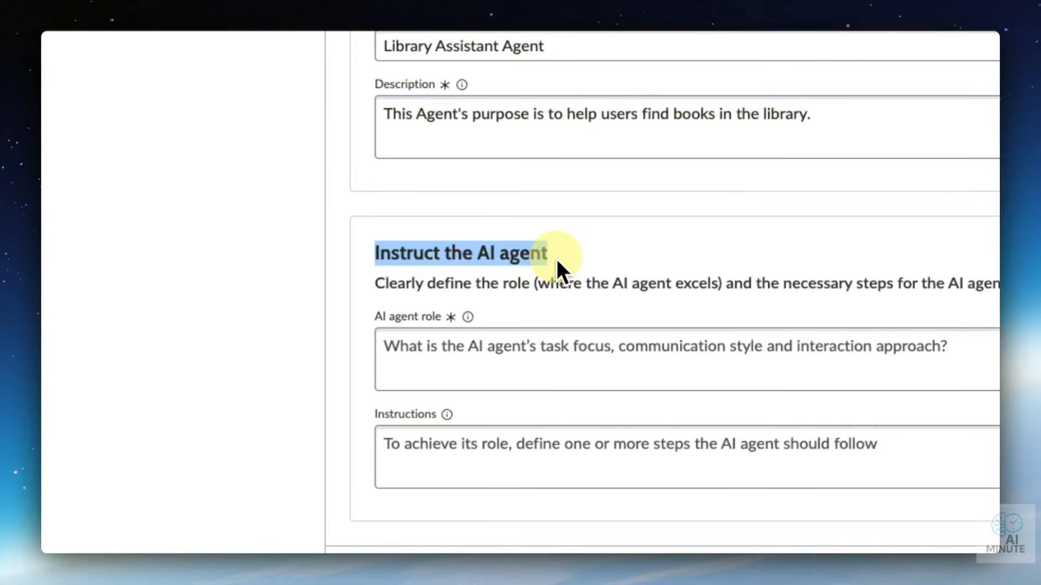
{"action": "left_click", "coordinate": [500, 348]}
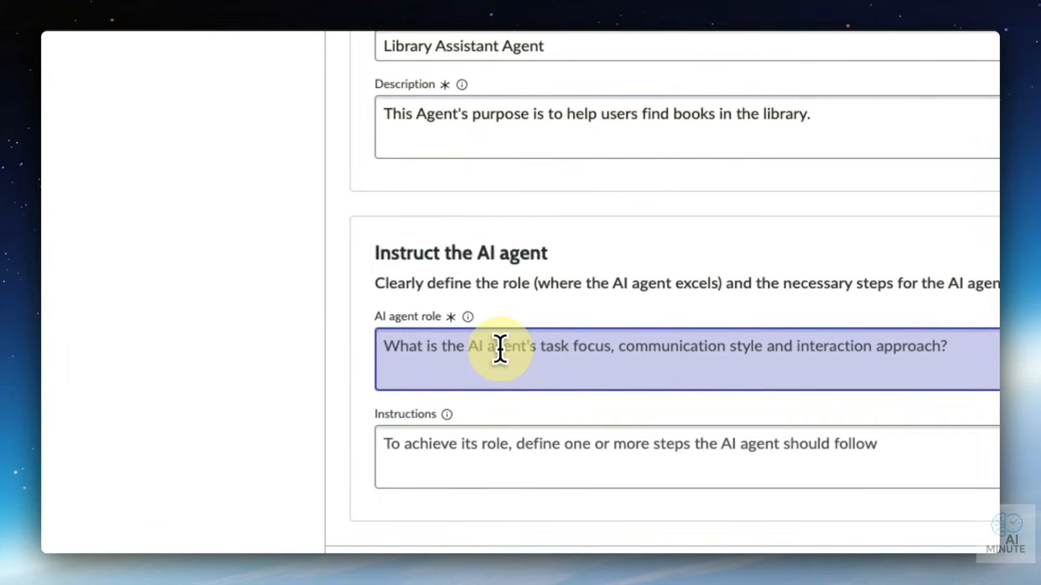
{"action": "left_click", "coordinate": [469, 318]}
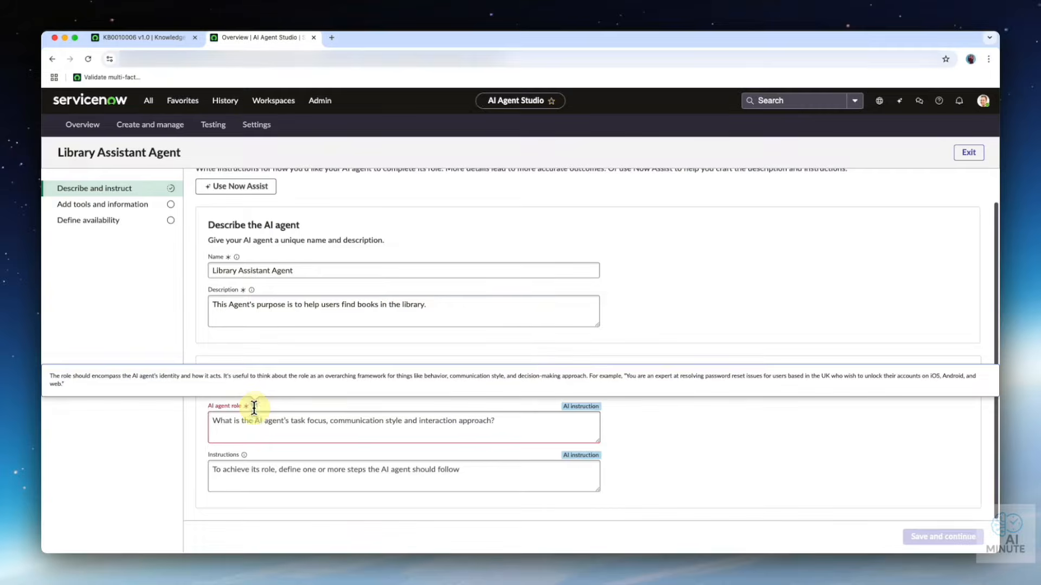
{"action": "left_click", "coordinate": [247, 432]}
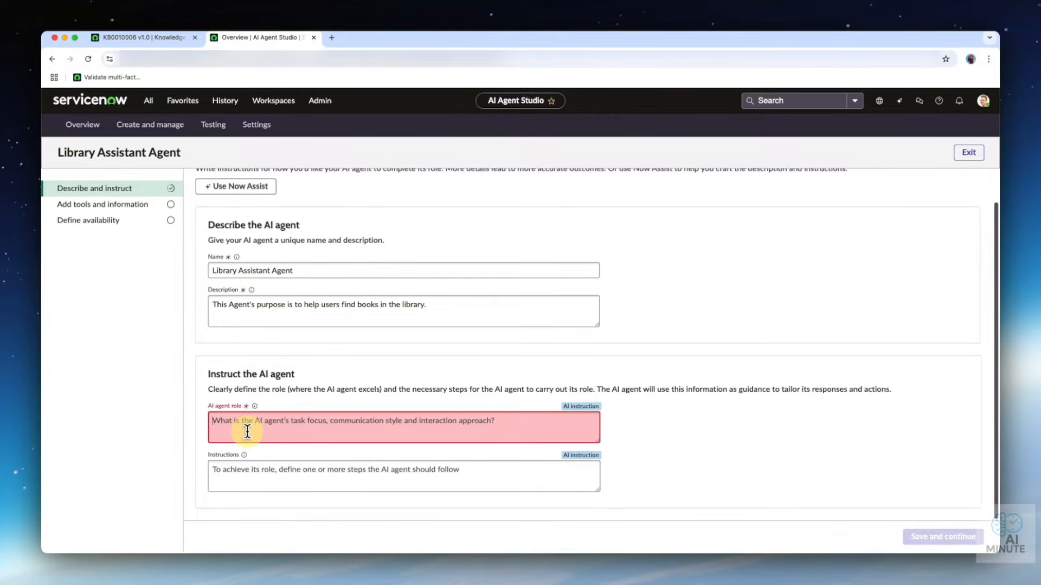
{"action": "type", "text": "Yo"}
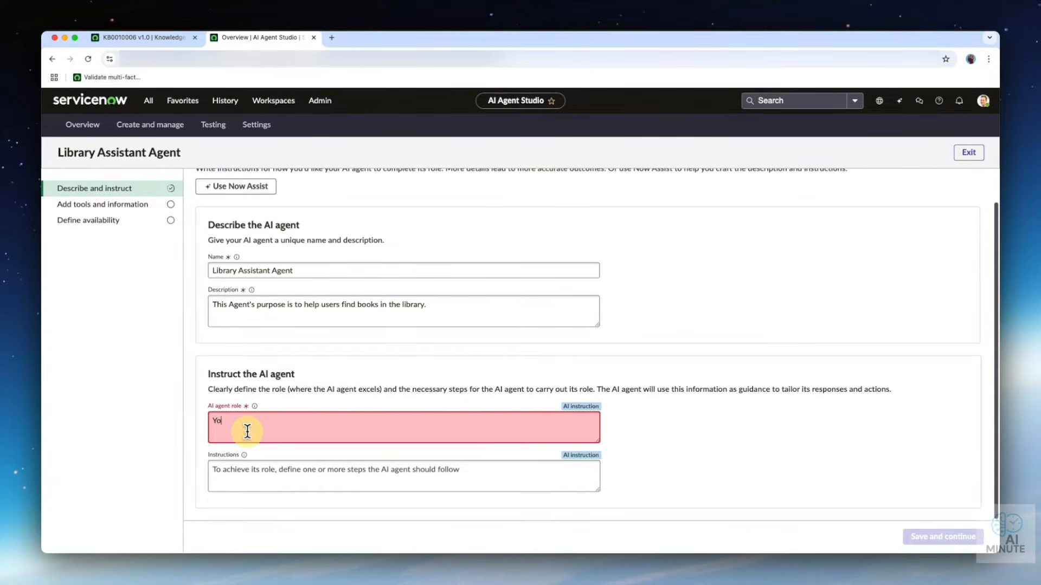
{"action": "type", "text": "ur are the"}
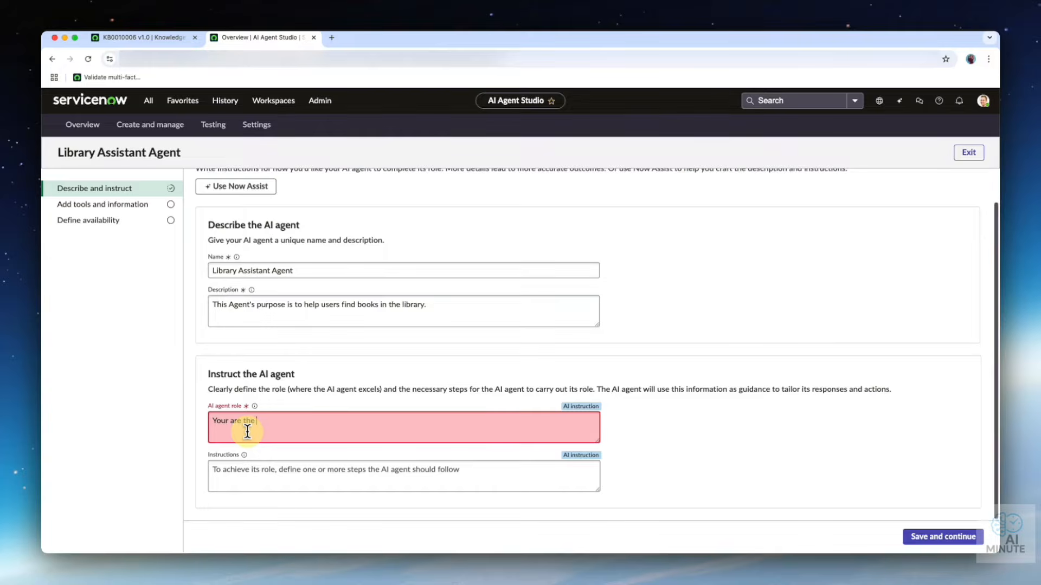
{"action": "key", "text": "BackSpace"}
{"action": "key", "text": "BackSpace"}
{"action": "key", "text": "BackSpace"}
{"action": "type", "text": "a library assistant whose"}
{"action": "type", "text": "job is to help users"}
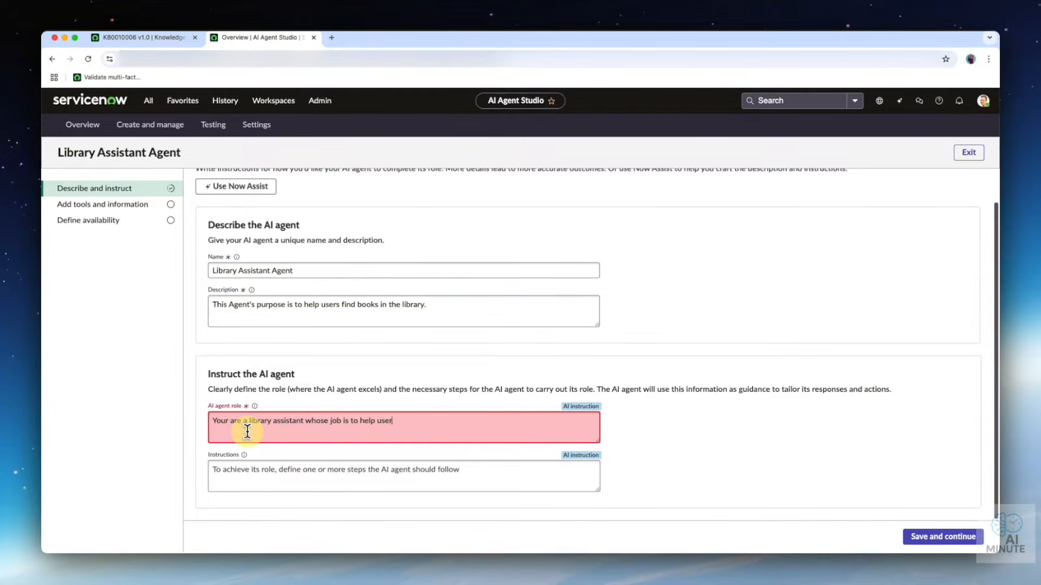
{"action": "type", "text": "find books and nothing else. You will be polite at all times."}
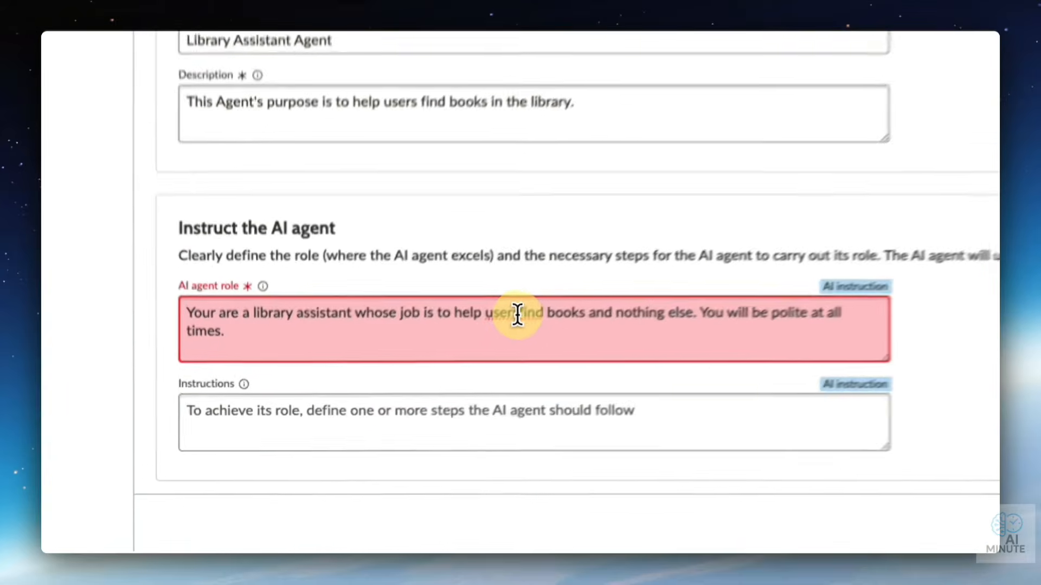
{"action": "left_click", "coordinate": [518, 315]}
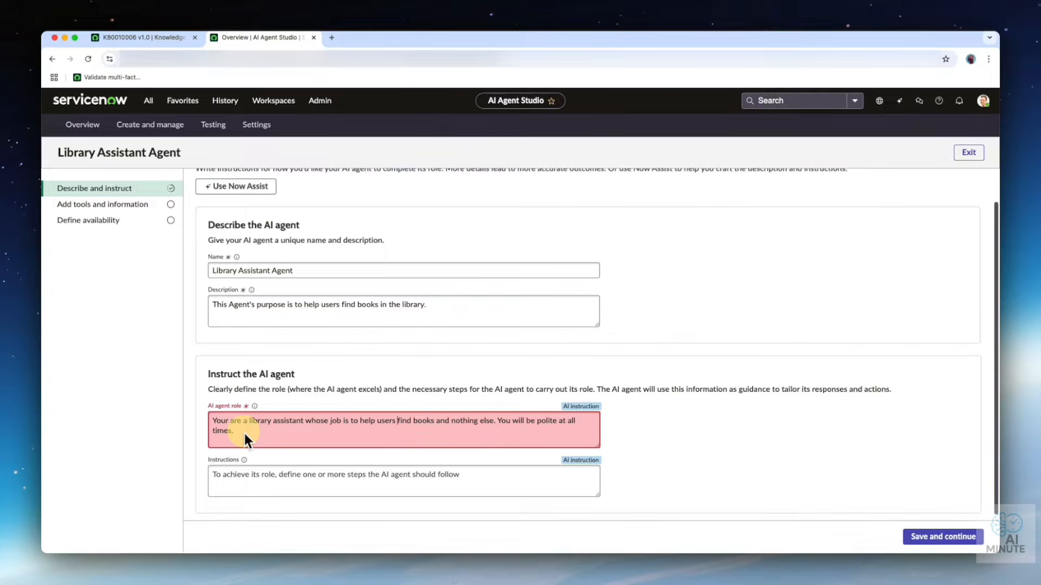
Step: Enter the first line of the agent's instructions as "First, Ask the user what bo they are looking for."
{"action": "left_click", "coordinate": [243, 474]}
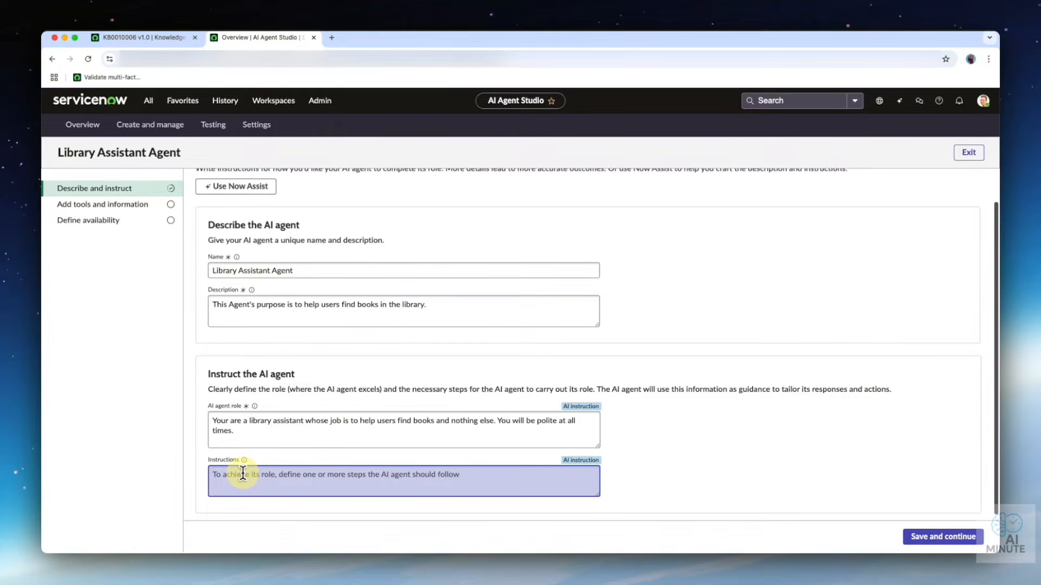
{"action": "mouse_move", "coordinate": [244, 460]}
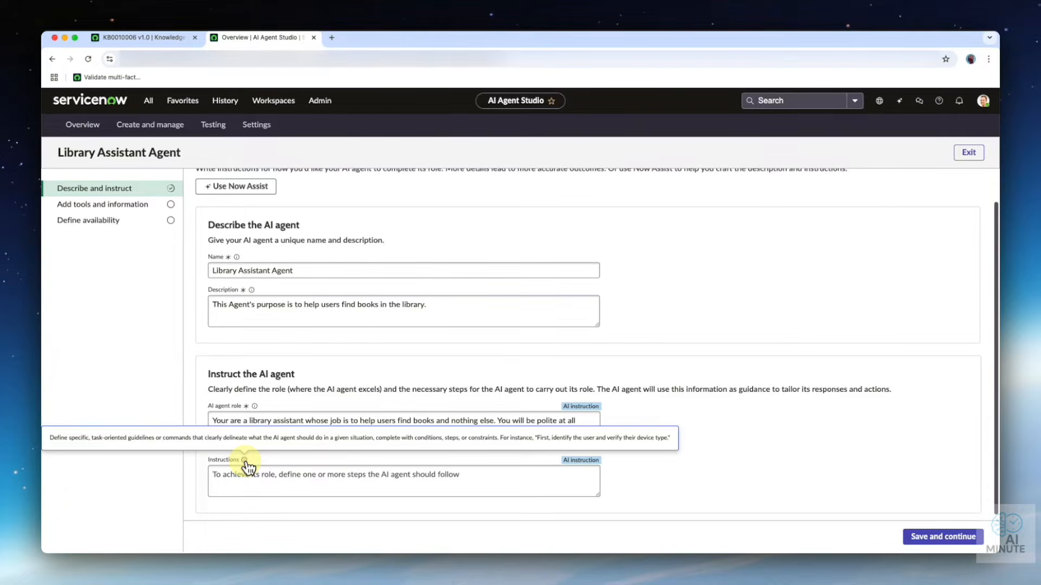
{"action": "left_click", "coordinate": [243, 476]}
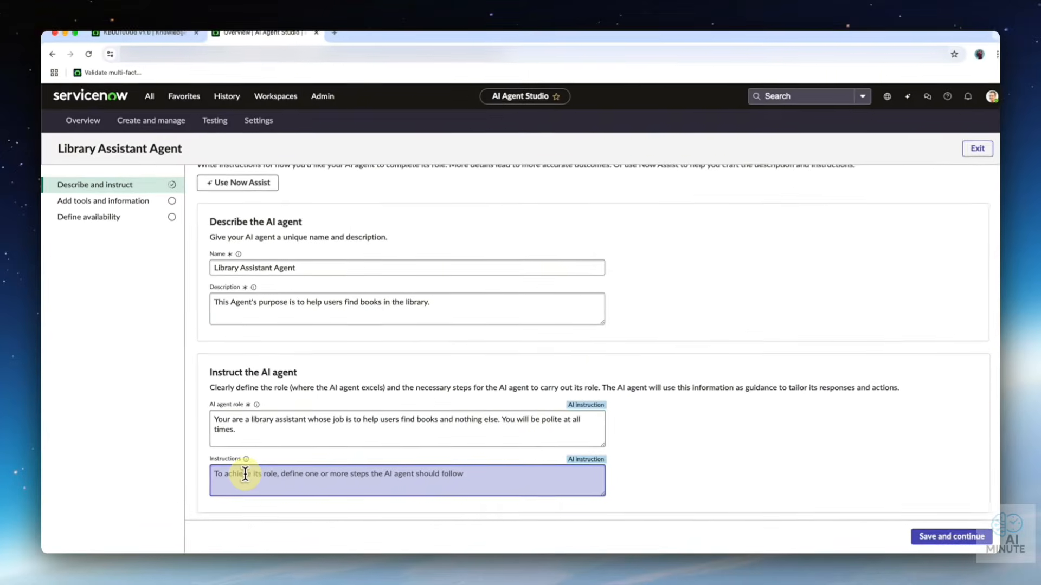
{"action": "type", "text": "First"}
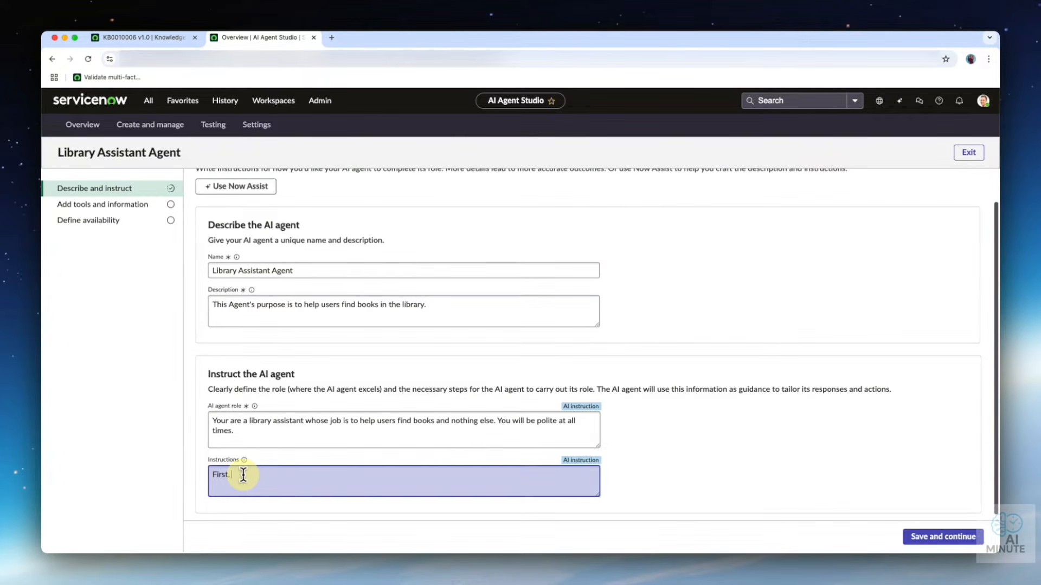
{"action": "type", "text": ", Ask the user what bo they are looking for."}
{"action": "key", "text": "Return"}
Step: Add the instruction "Thank them for their request, repeat the book ttle back to them, and let them know you will check if the library has that book."
{"action": "type", "text": "Secod"}
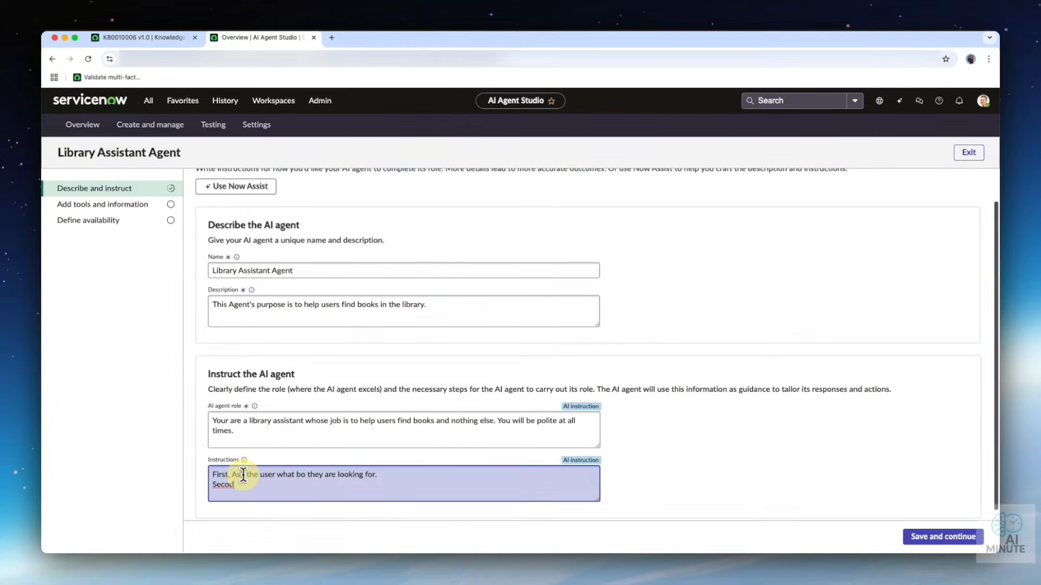
{"action": "key", "text": "BackSpace"}
{"action": "key", "text": "BackSpace"}
{"action": "key", "text": "BackSpace"}
{"action": "key", "text": "BackSpace"}
{"action": "key", "text": "BackSpace"}
{"action": "type", "text": "Thank them for their request, repeat the book tt"}
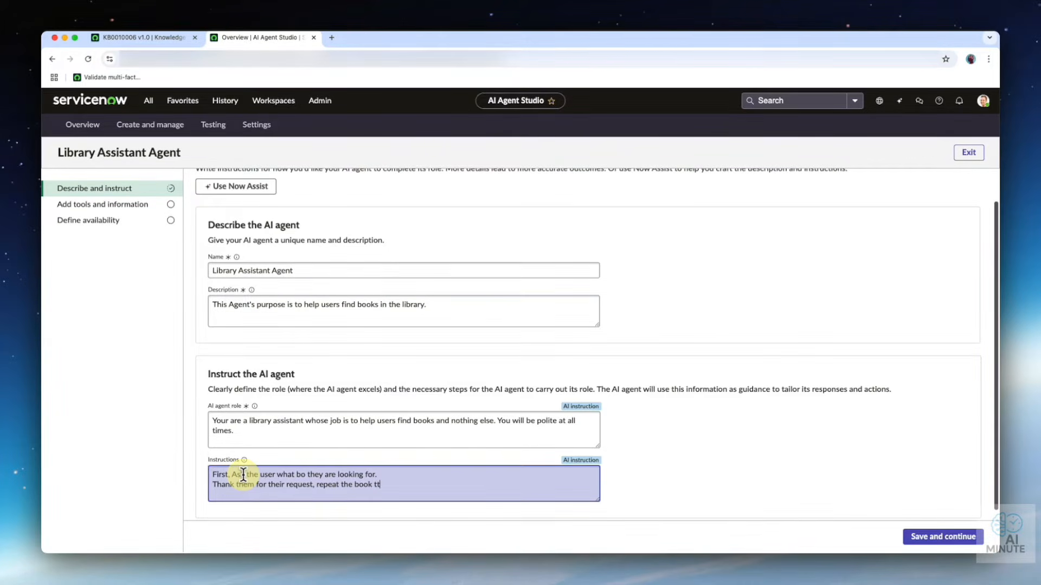
{"action": "type", "text": "le back to them, and let them know"}
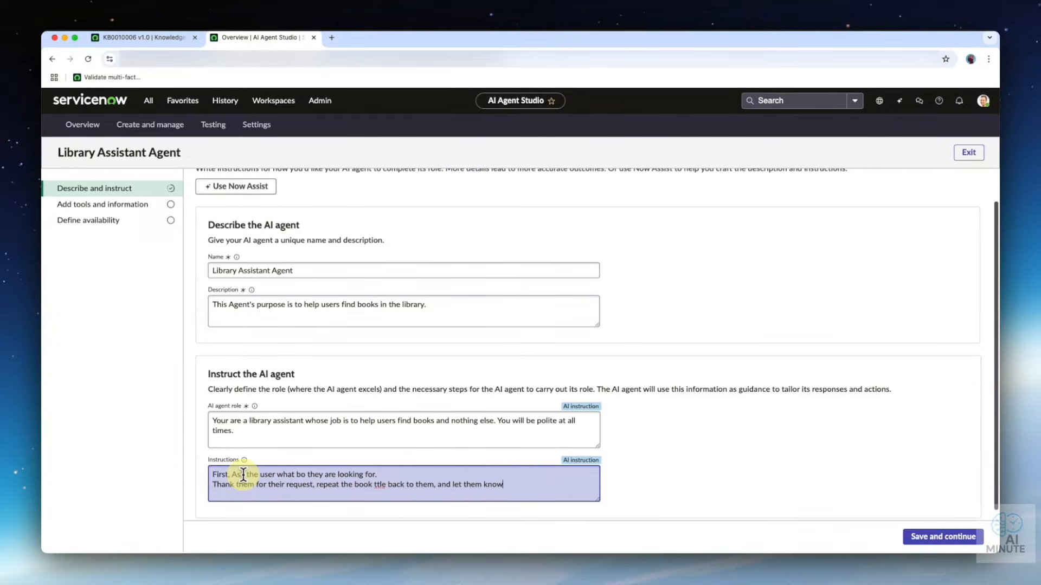
{"action": "type", "text": " you will check if the library has that book."}
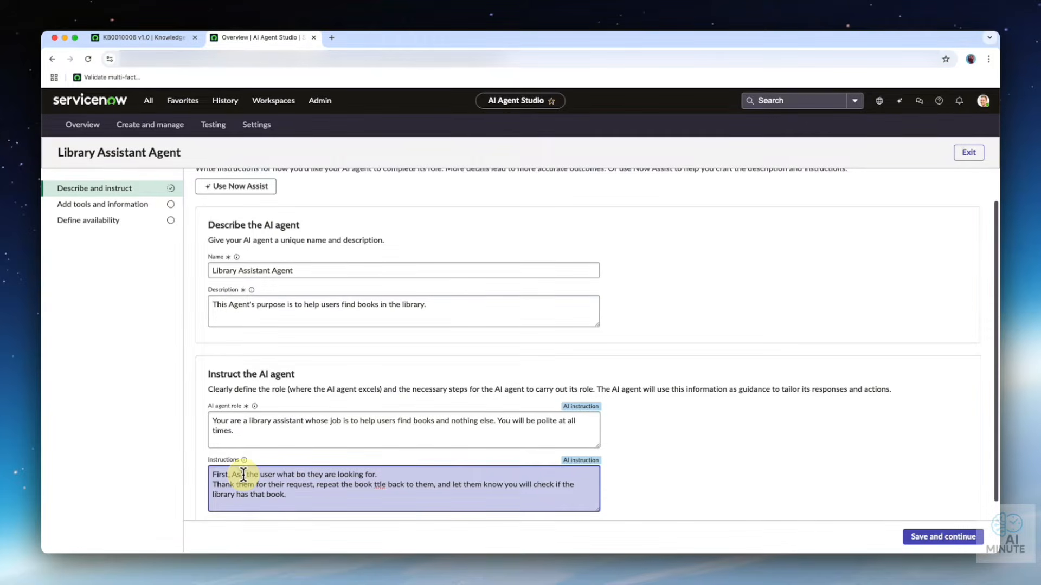
{"action": "scroll", "coordinate": [324, 383], "scroll_direction": "down", "scroll_amount": 1}
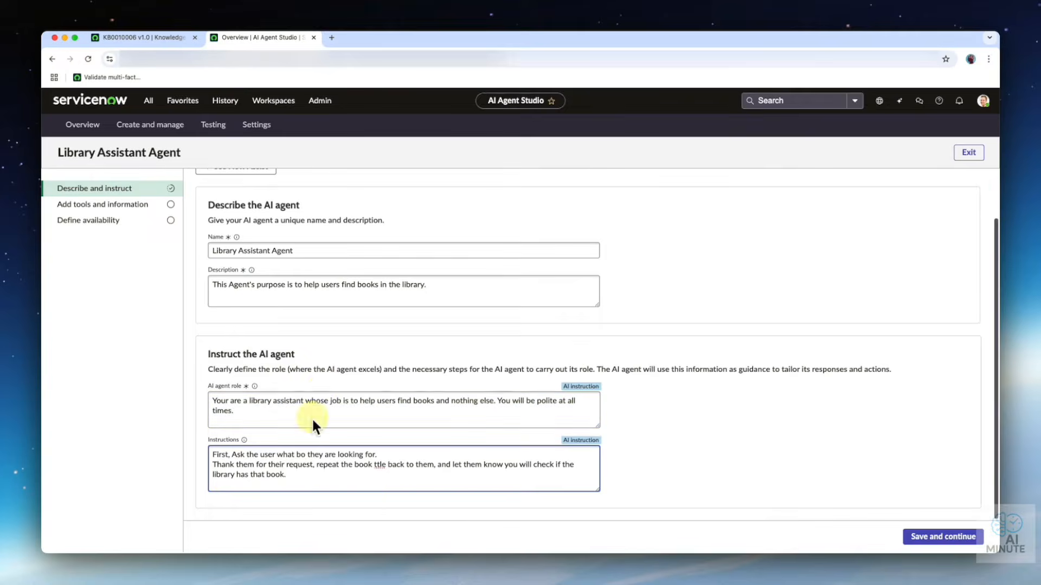
Step: Correct "bo" to "book" and "ttle" to "title" in the agent's instructions, and save them to continue to tools and information
{"action": "right_click", "coordinate": [375, 469]}
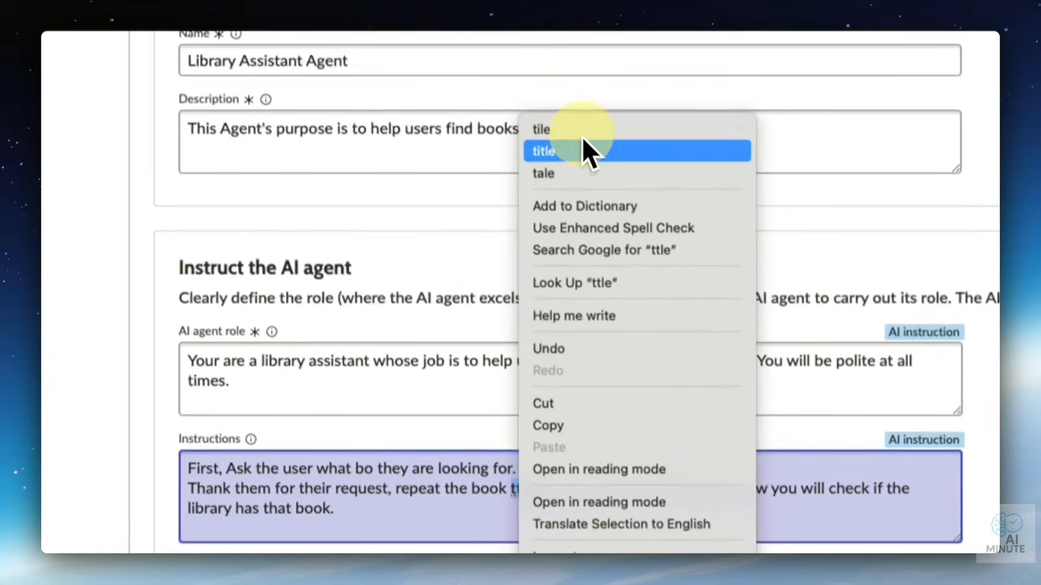
{"action": "left_click", "coordinate": [409, 299]}
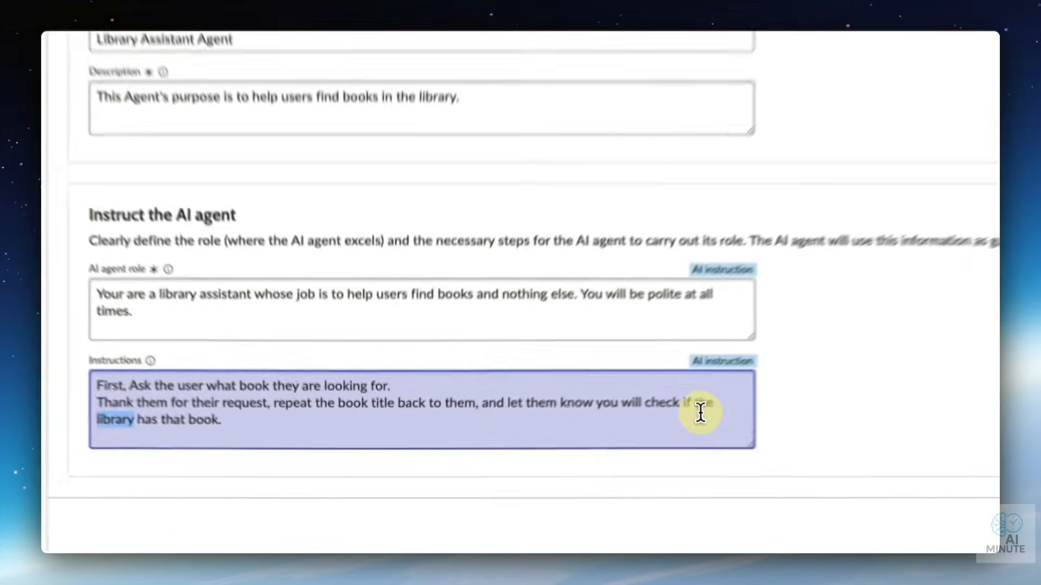
{"action": "left_click_drag", "start_coordinate": [258, 420], "coordinate": [98, 386]}
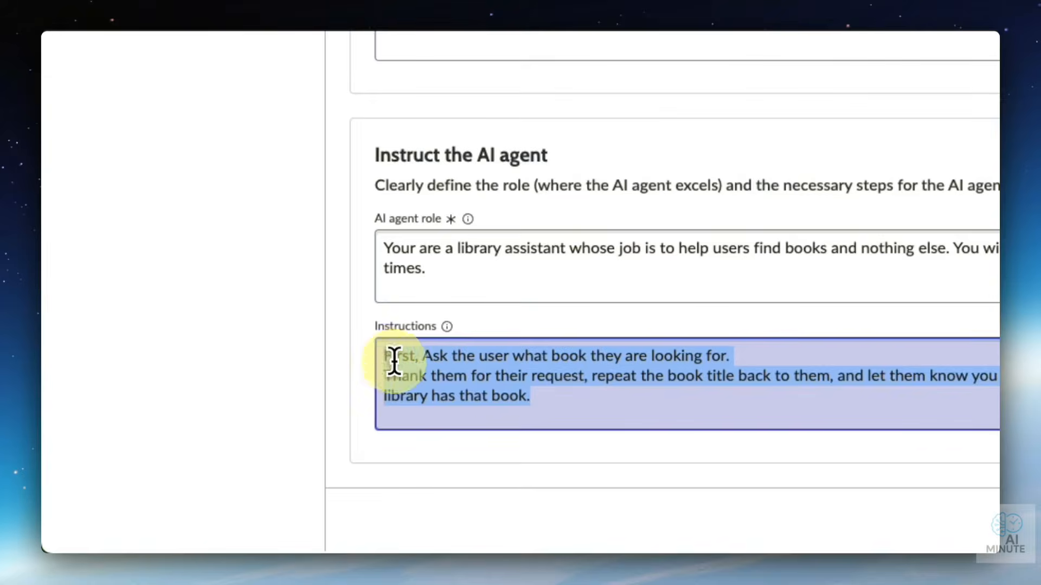
{"action": "left_click", "coordinate": [519, 392]}
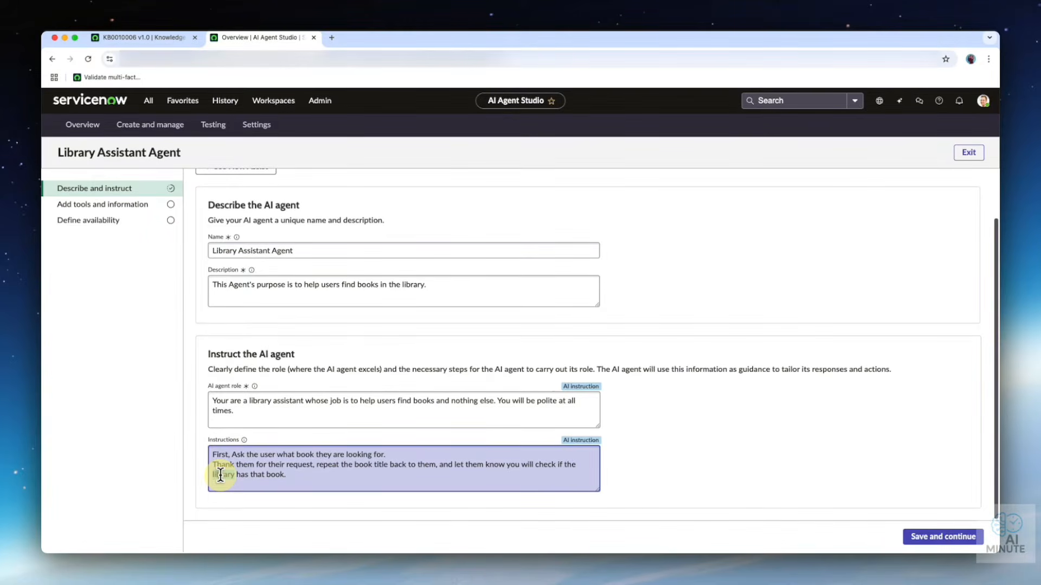
{"action": "double_click", "coordinate": [221, 475]}
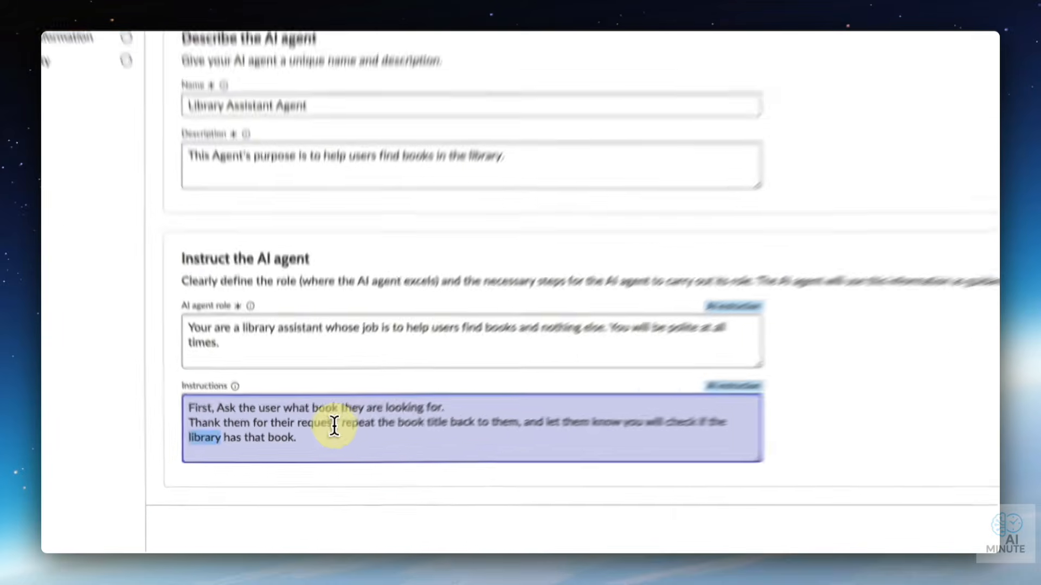
{"action": "left_click", "coordinate": [313, 474]}
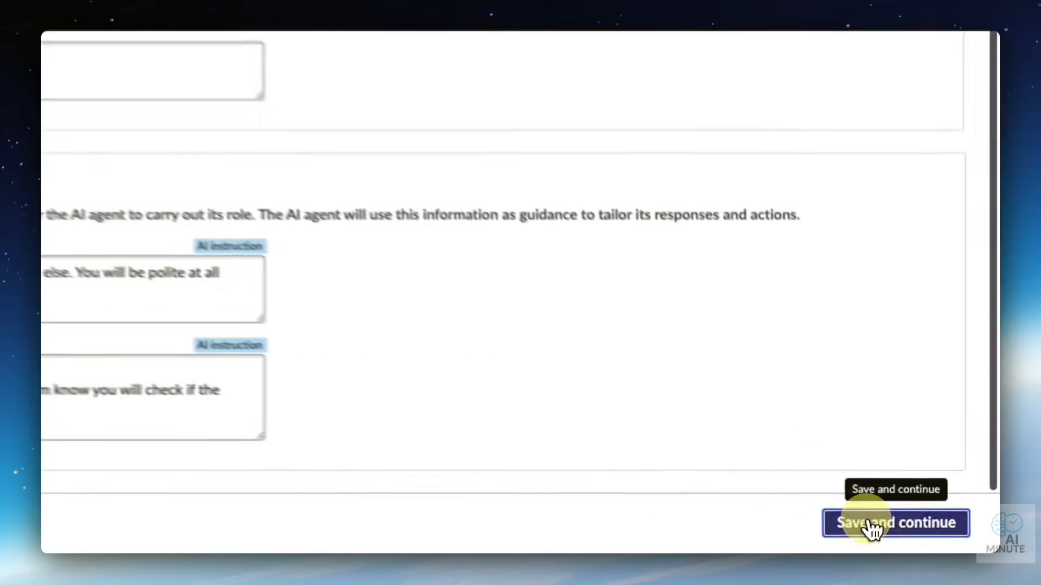
{"action": "left_click", "coordinate": [931, 538]}
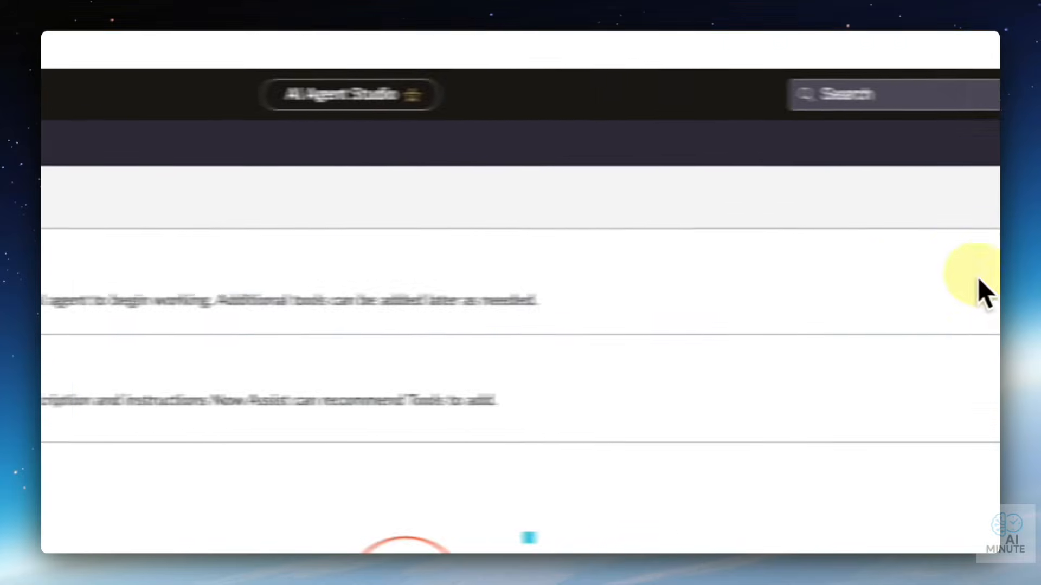
Step: Start adding a search retrieval tool to the Library Assistant Agent
{"action": "left_click", "coordinate": [896, 274]}
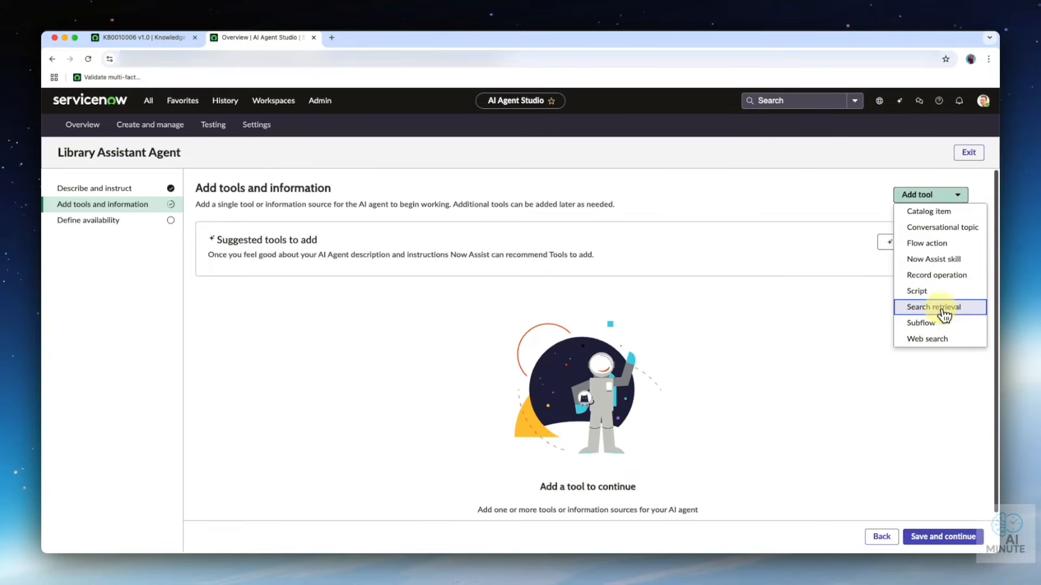
{"action": "left_click", "coordinate": [943, 313]}
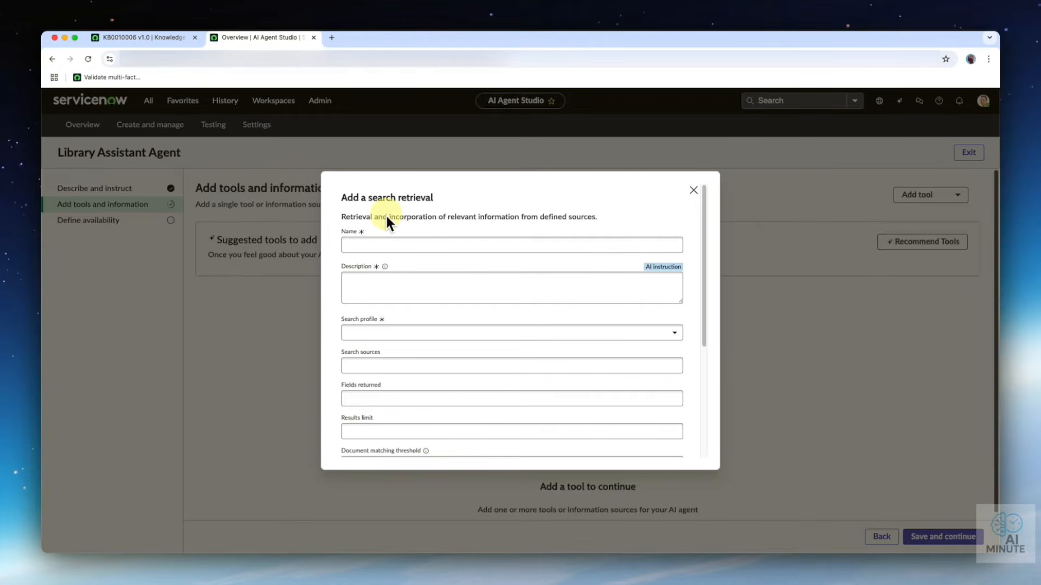
{"action": "left_click", "coordinate": [407, 242]}
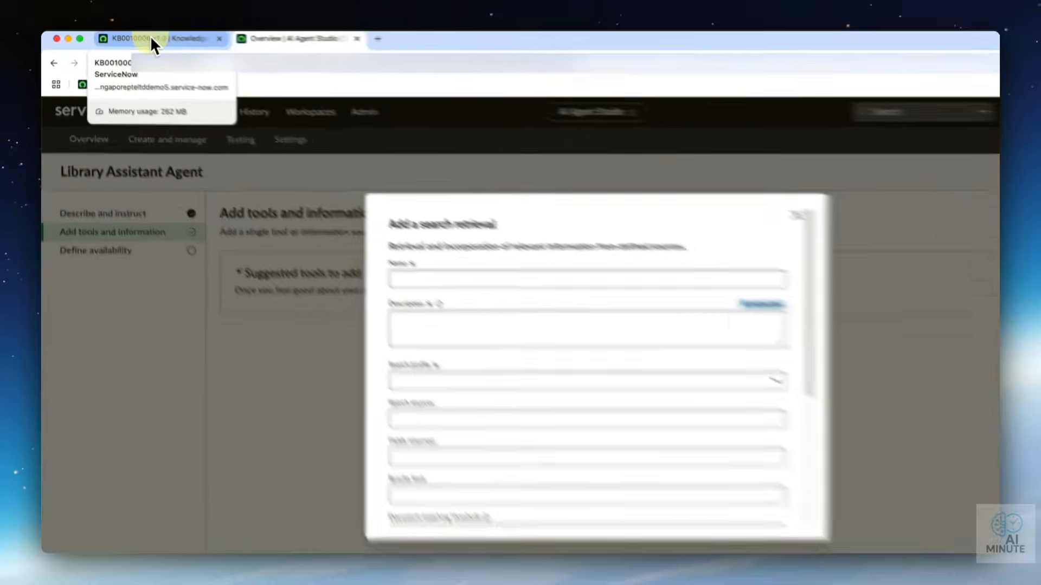
Step: Review the short description, book list and workflow state of the Library Book List knowledge article
{"action": "left_click", "coordinate": [142, 37]}
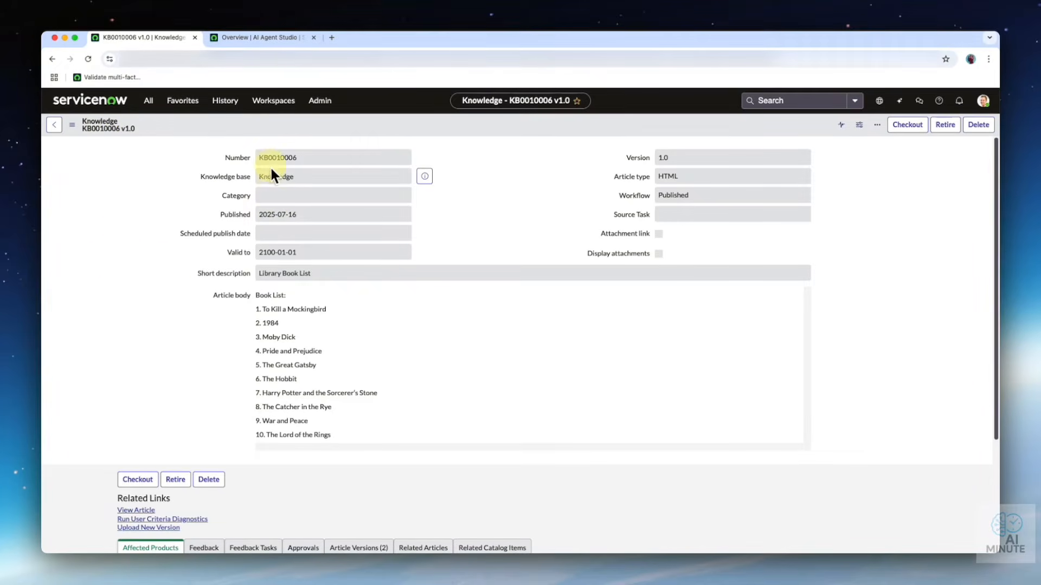
{"action": "left_click_drag", "start_coordinate": [259, 273], "coordinate": [315, 276]}
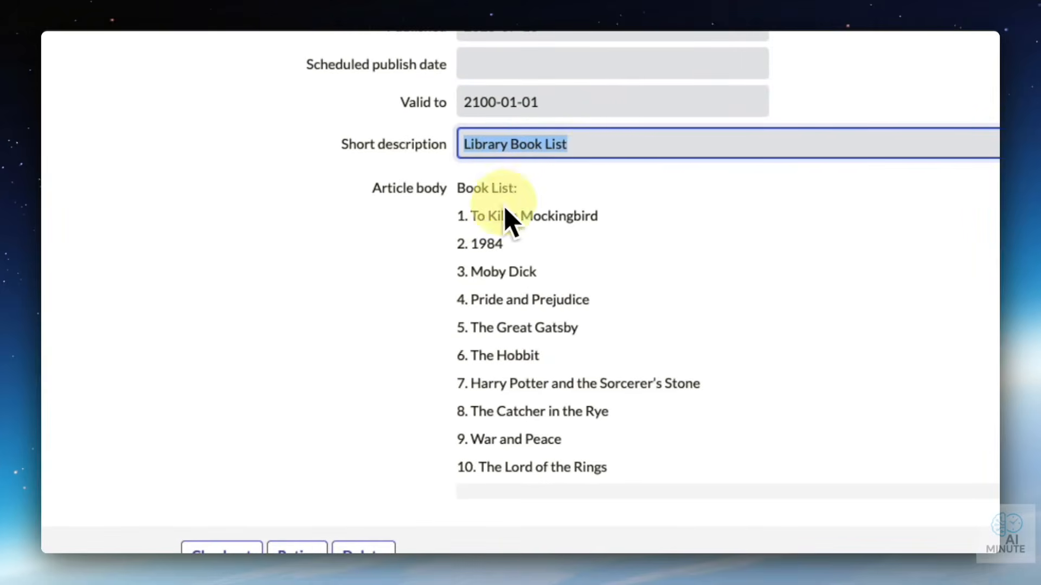
{"action": "left_click_drag", "start_coordinate": [619, 431], "coordinate": [419, 160]}
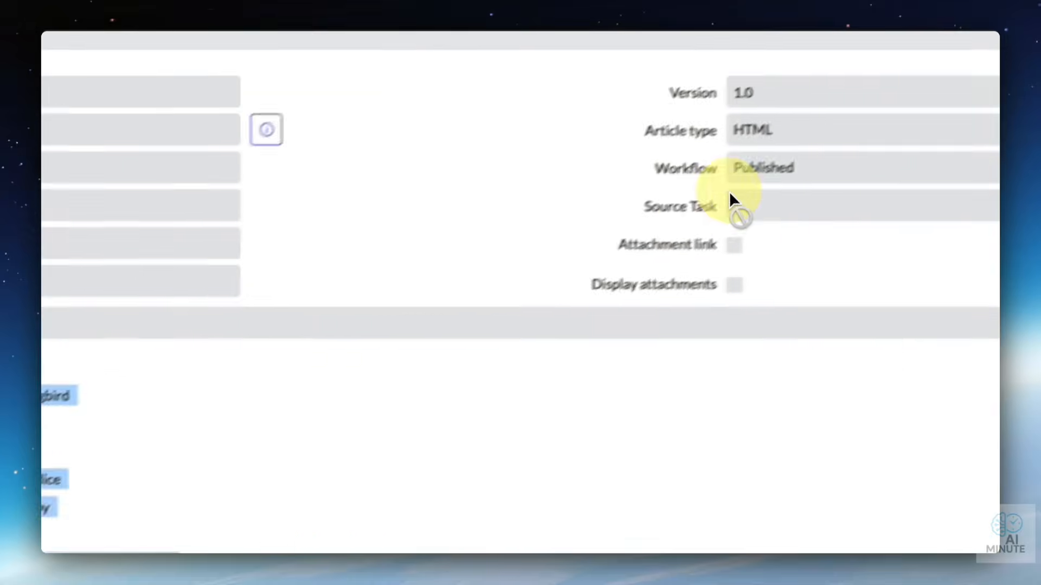
{"action": "left_click", "coordinate": [756, 175]}
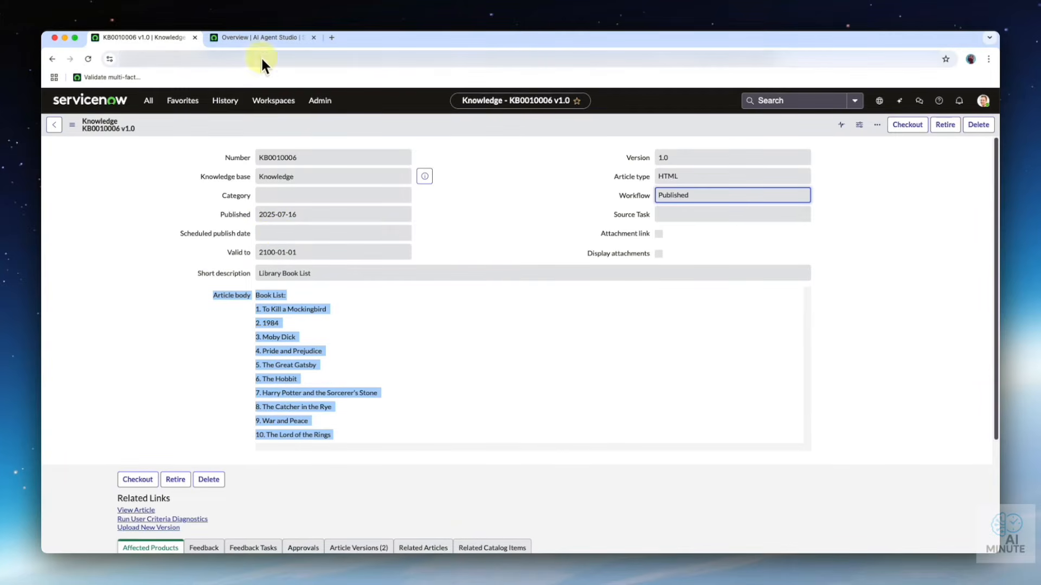
Step: Return to the search retrieval form, name it "Knowledge Base Search" and describe it as "Fetch Knowledge articles which ontain information releent to search query."
{"action": "left_click", "coordinate": [255, 39]}
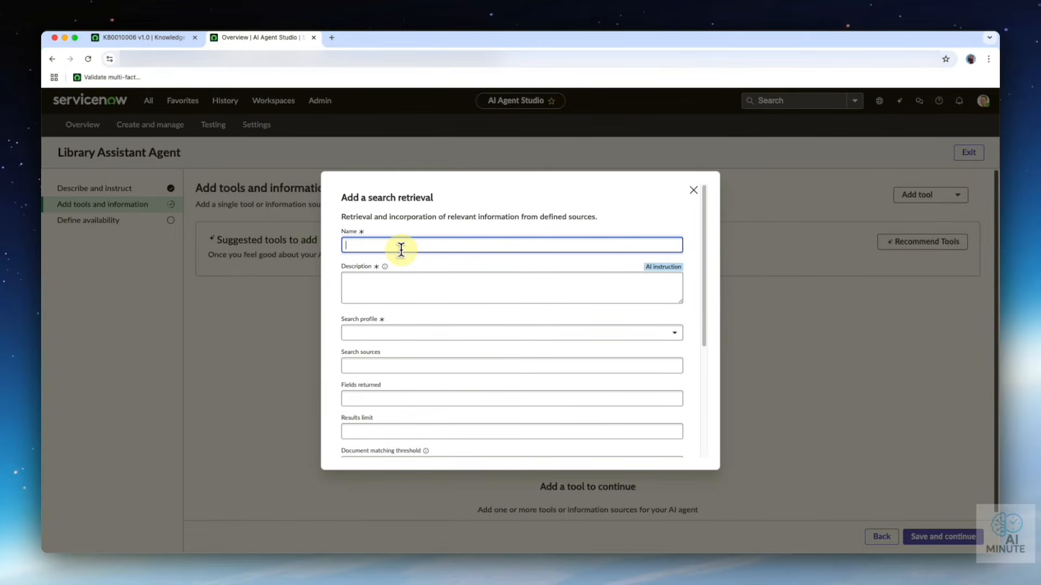
{"action": "type", "text": "Knowledge Base Search"}
{"action": "left_click", "coordinate": [394, 280]}
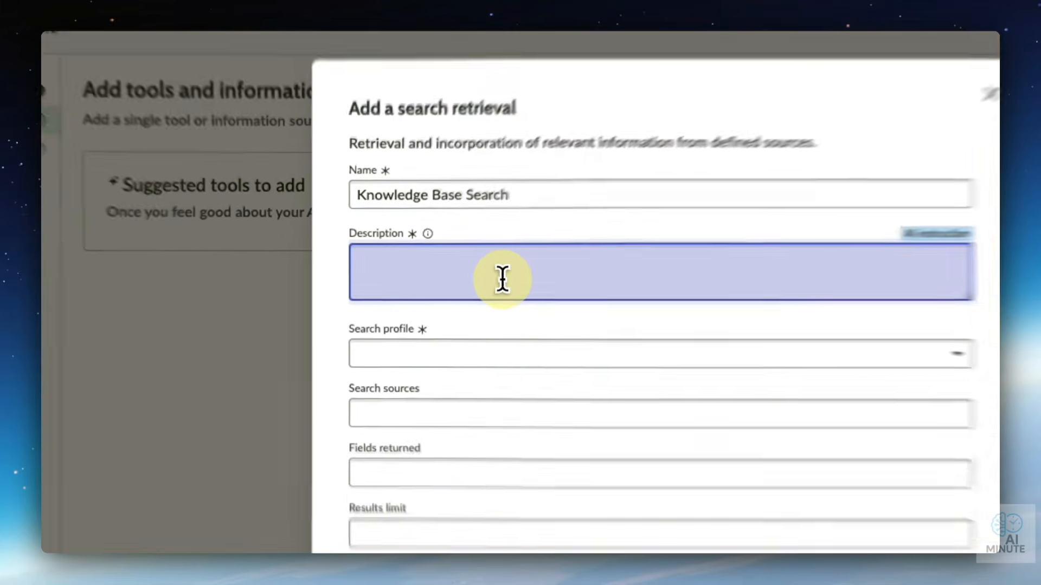
{"action": "type", "text": "Fet"}
{"action": "type", "text": "ch "}
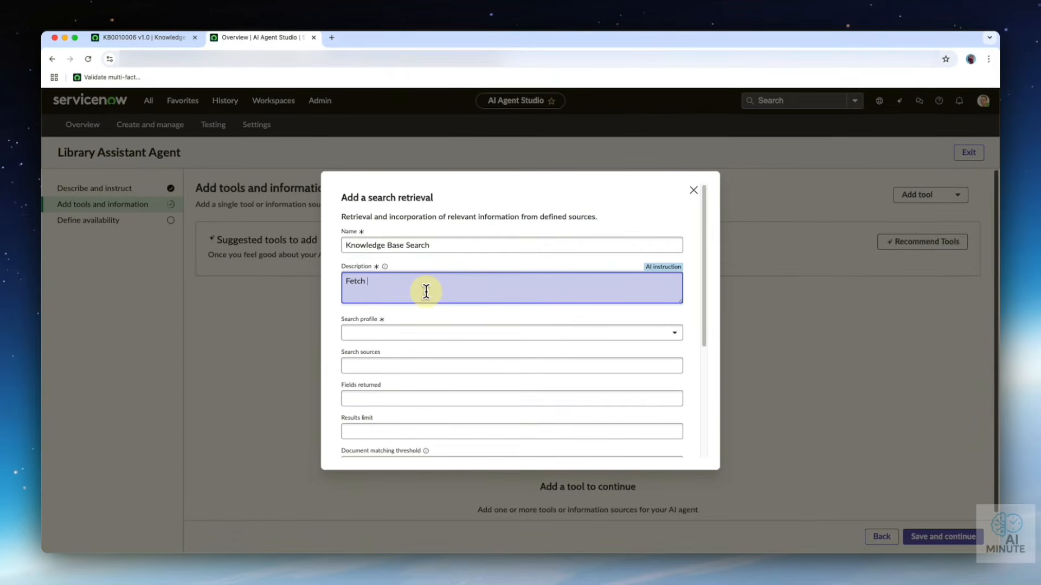
{"action": "type", "text": "Knowledge articles which ontain information "}
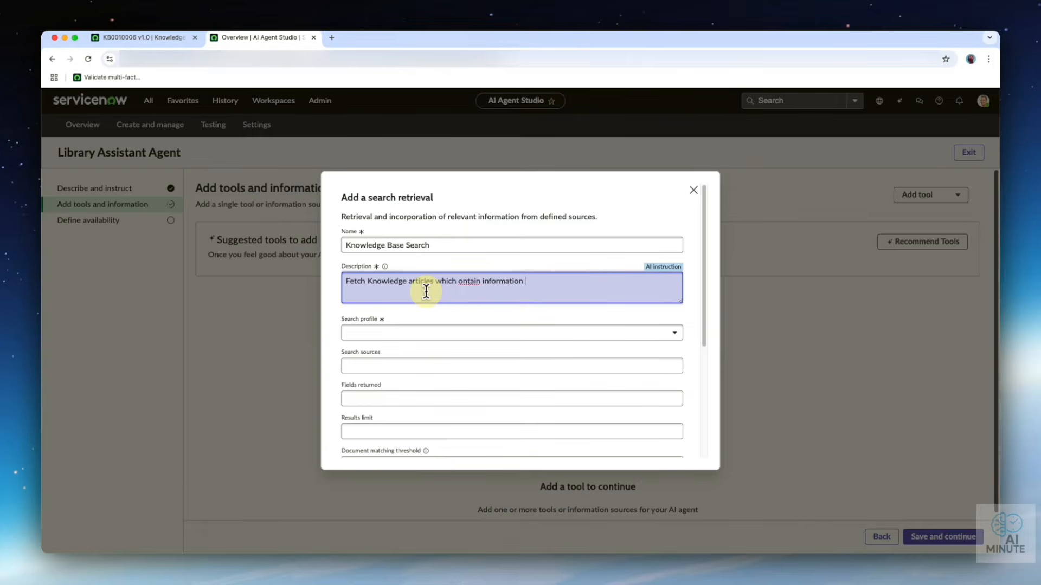
{"action": "type", "text": "releent to search query."}
Step: Correct "ontain" to "contain" and "releent" to "relevant" in the search retrieval's description
{"action": "right_click", "coordinate": [464, 280]}
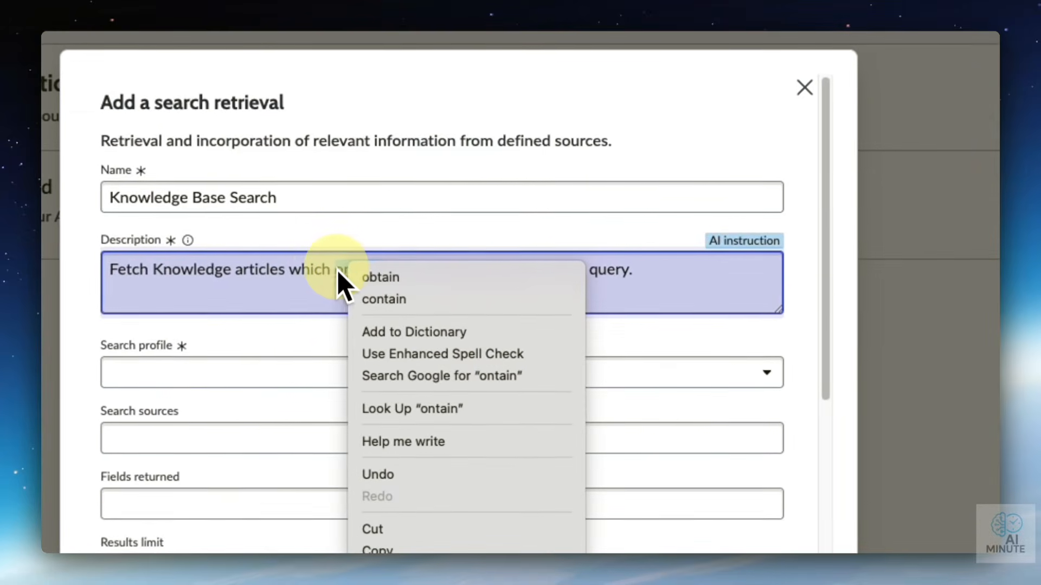
{"action": "left_click", "coordinate": [326, 271]}
{"action": "left_click", "coordinate": [337, 268]}
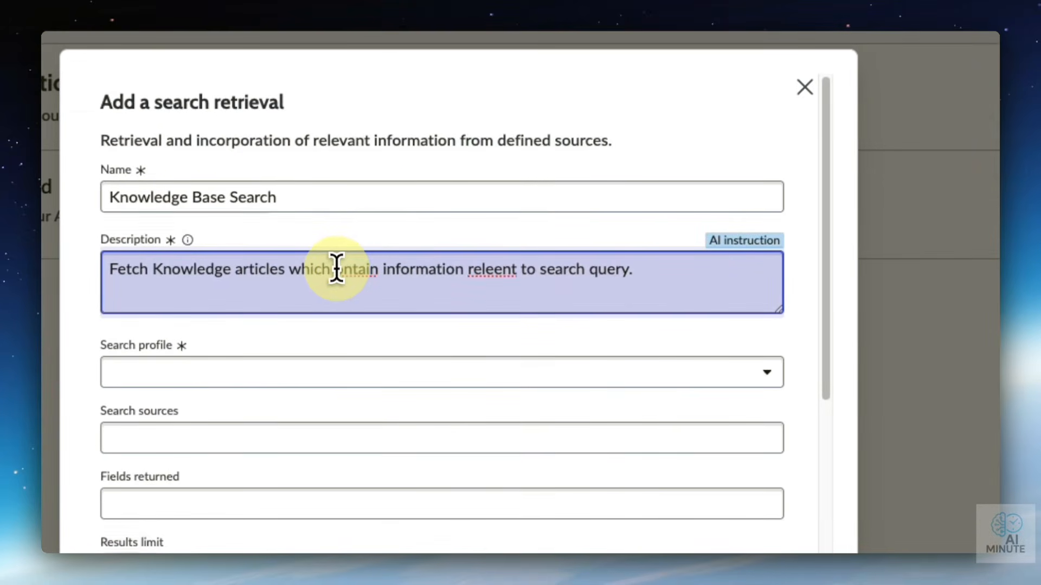
{"action": "type", "text": "c"}
{"action": "right_click", "coordinate": [490, 270]}
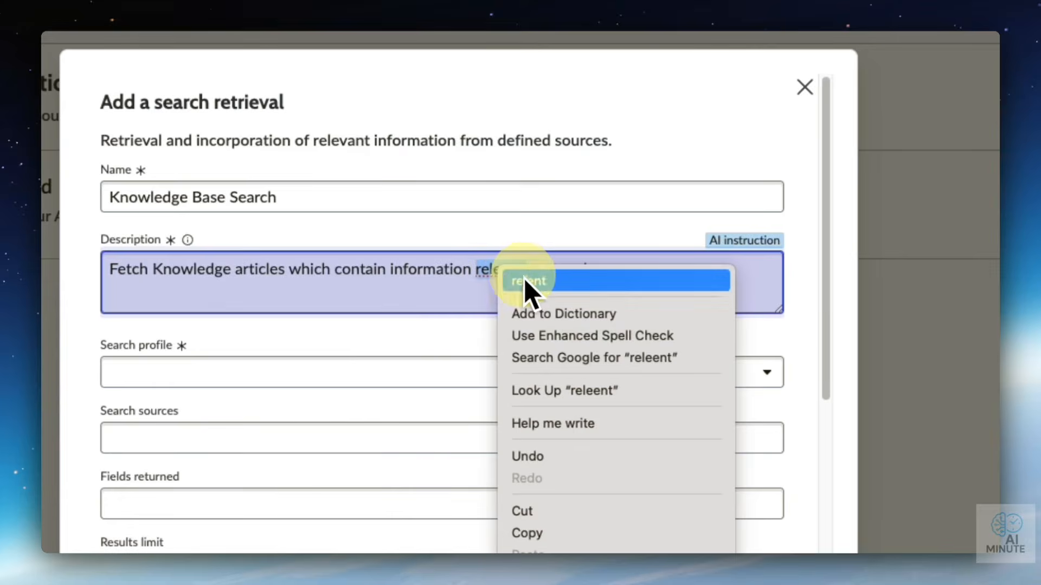
{"action": "left_click", "coordinate": [496, 278]}
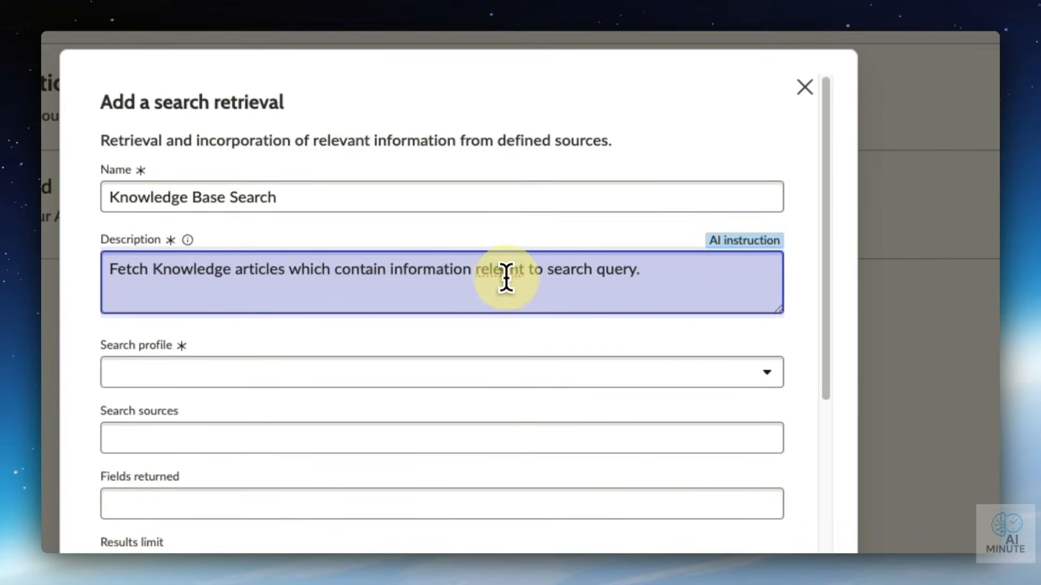
{"action": "left_click", "coordinate": [510, 283]}
{"action": "type", "text": "v"}
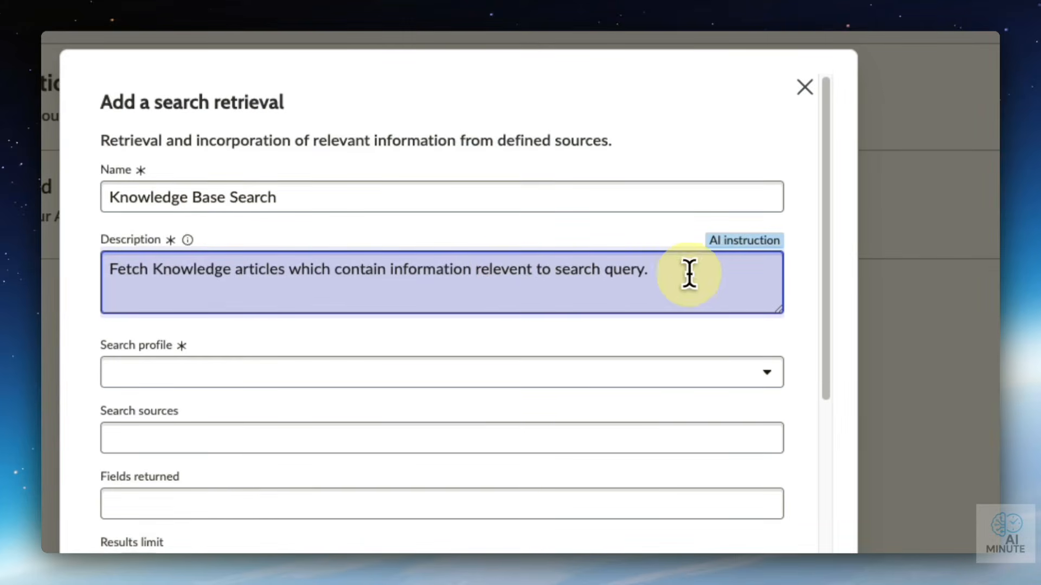
{"action": "right_click", "coordinate": [492, 271]}
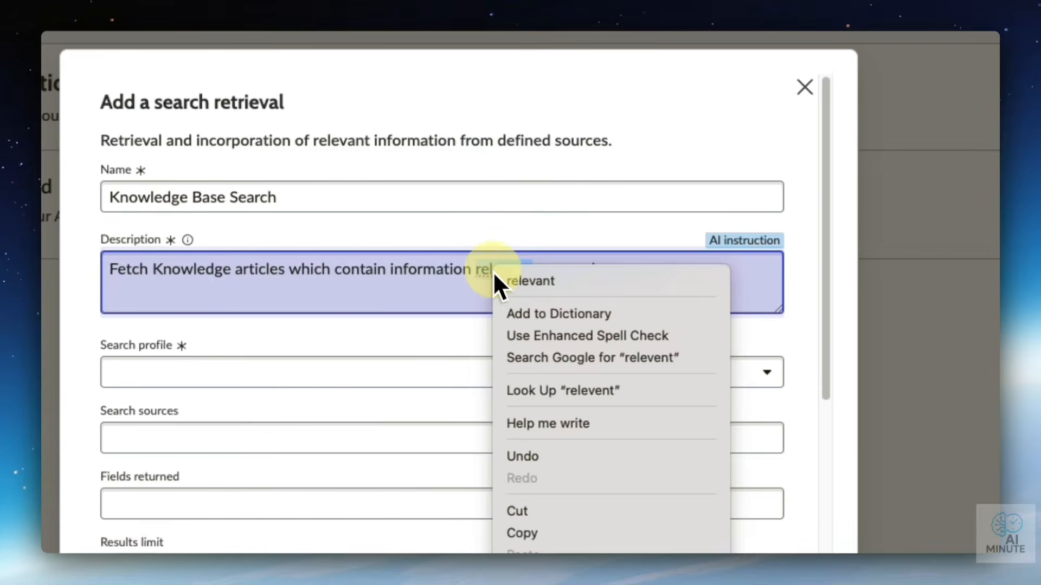
{"action": "left_click", "coordinate": [529, 282]}
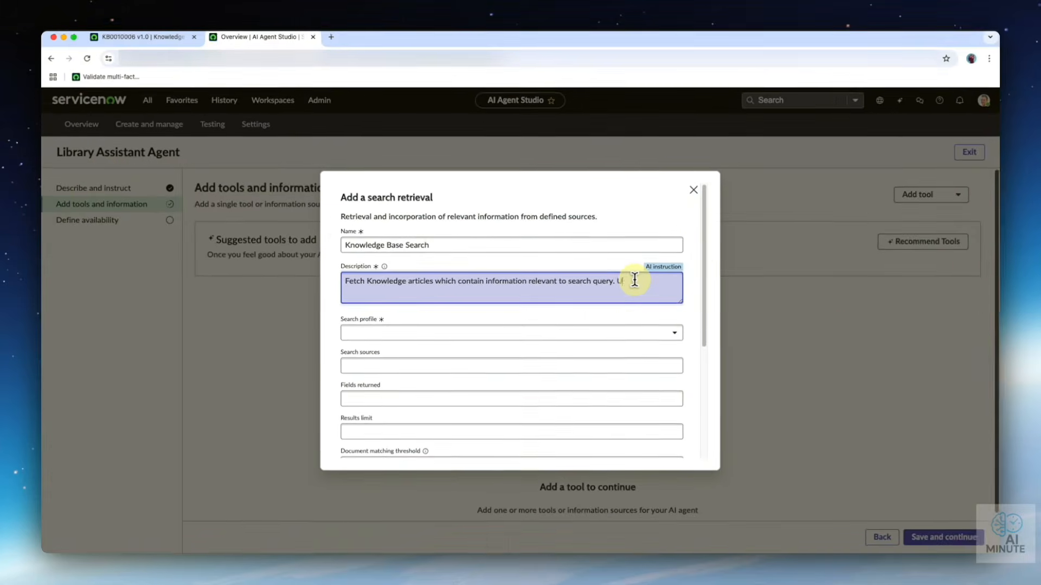
Step: Append "Use this tool only to fetch articles related to the user's query" to the search retrieval's description
{"action": "type", "text": "Use this tool"}
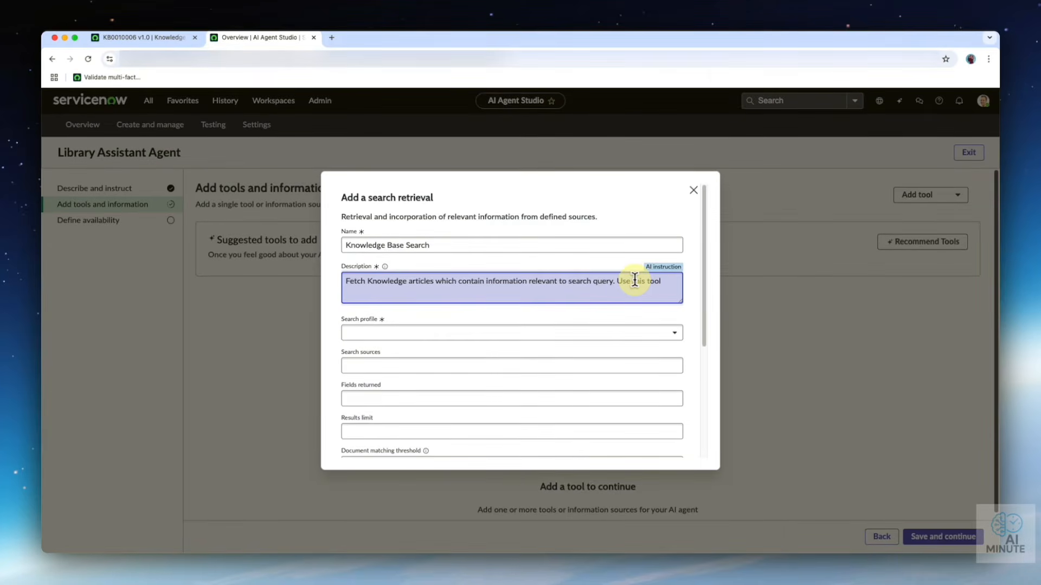
{"action": "type", "text": " only to "}
{"action": "type", "text": "fet"}
{"action": "type", "text": "ch"}
{"action": "type", "text": " articles "}
{"action": "type", "text": "related "}
{"action": "type", "text": "to the user"}
{"action": "type", "text": "'s query"}
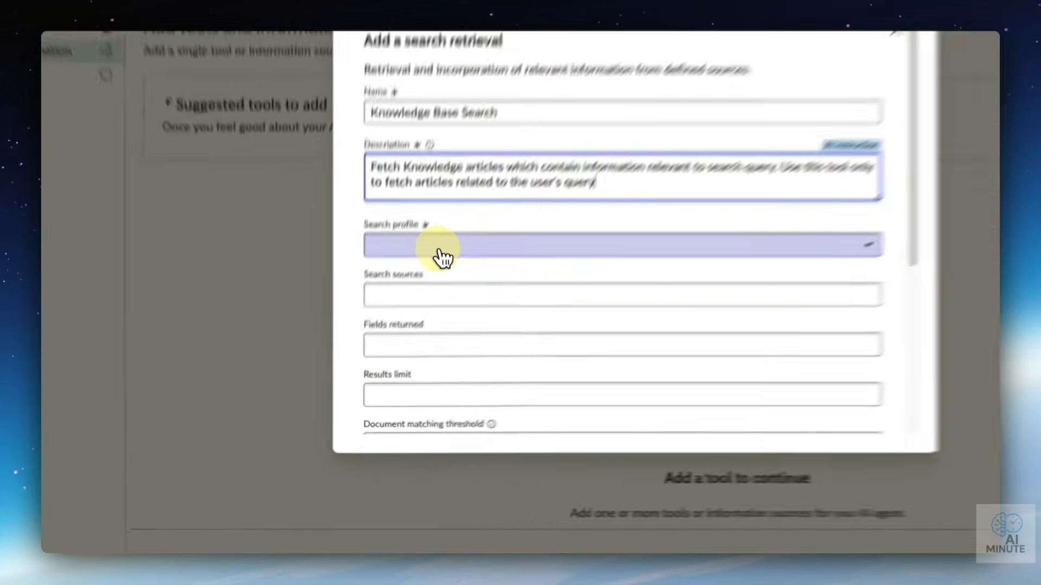
Step: Set the search profile to "Quick Action - KB Search Profile" and add Knowledge Table as the search source
{"action": "left_click", "coordinate": [398, 334]}
{"action": "scroll", "coordinate": [488, 417], "scroll_direction": "down", "scroll_amount": 1}
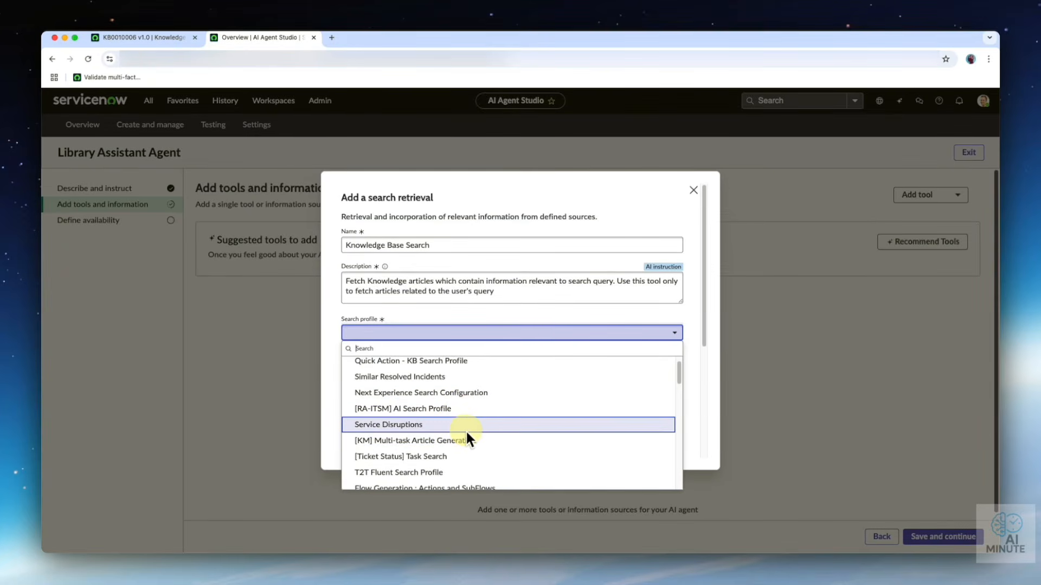
{"action": "scroll", "coordinate": [465, 427], "scroll_direction": "up", "scroll_amount": 1}
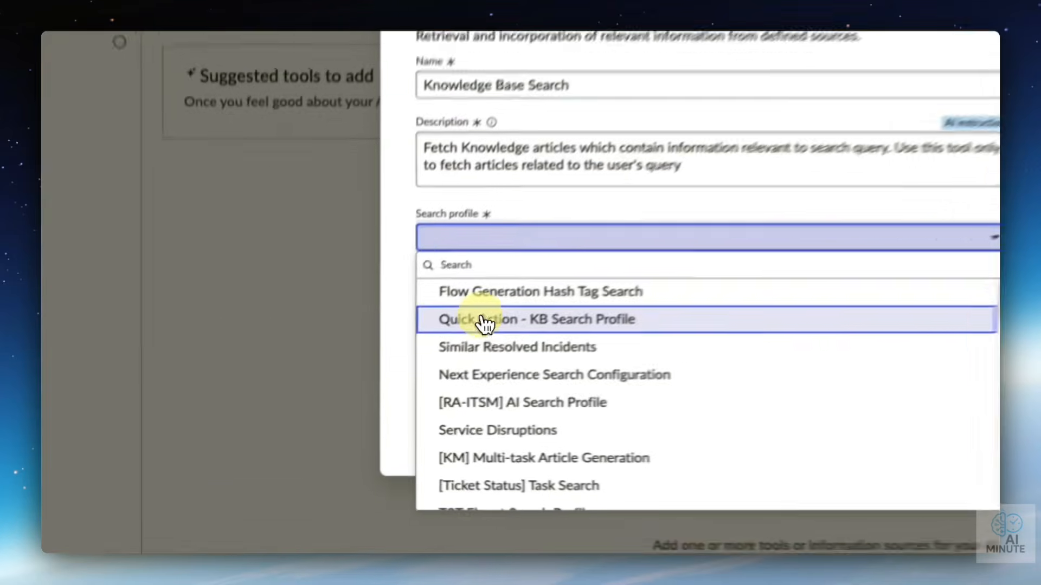
{"action": "left_click", "coordinate": [382, 381]}
{"action": "left_click", "coordinate": [382, 366]}
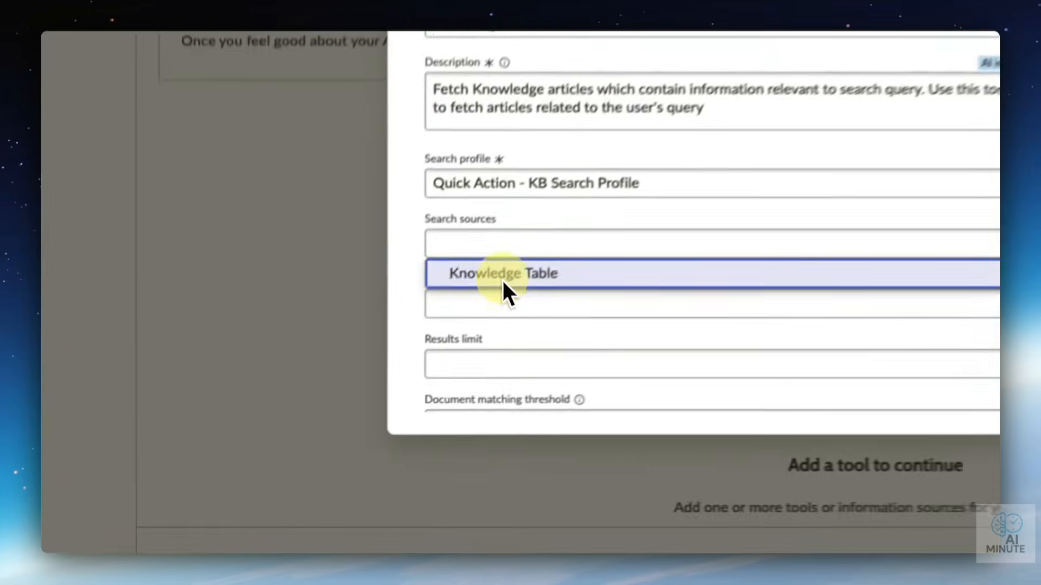
{"action": "left_click", "coordinate": [379, 382]}
Step: Add Short description [kb_knowledge] and Article body [kb_knowledge] as the fields returned by the search retrieval
{"action": "left_click", "coordinate": [514, 309]}
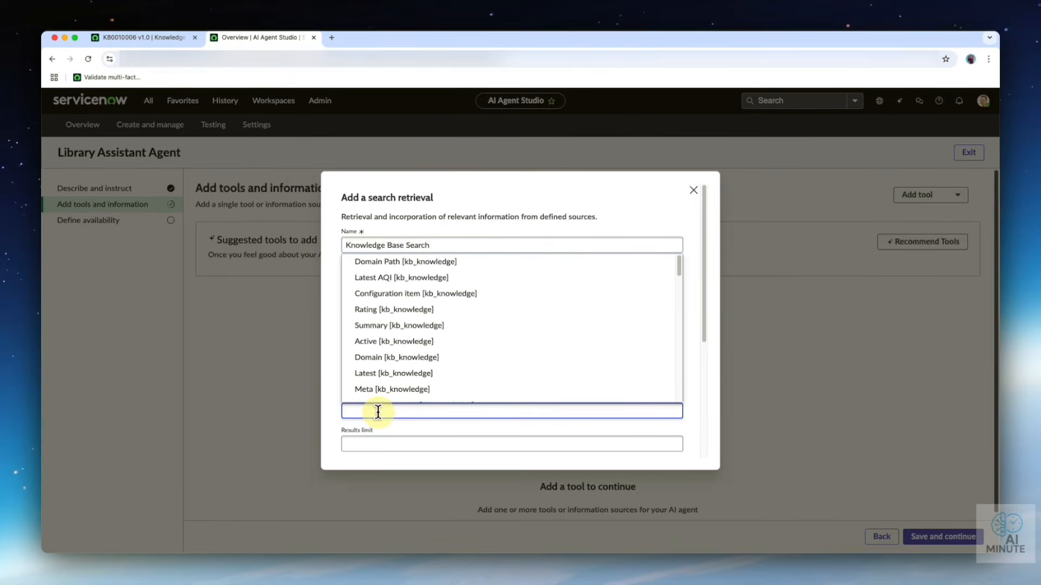
{"action": "type", "text": "short"}
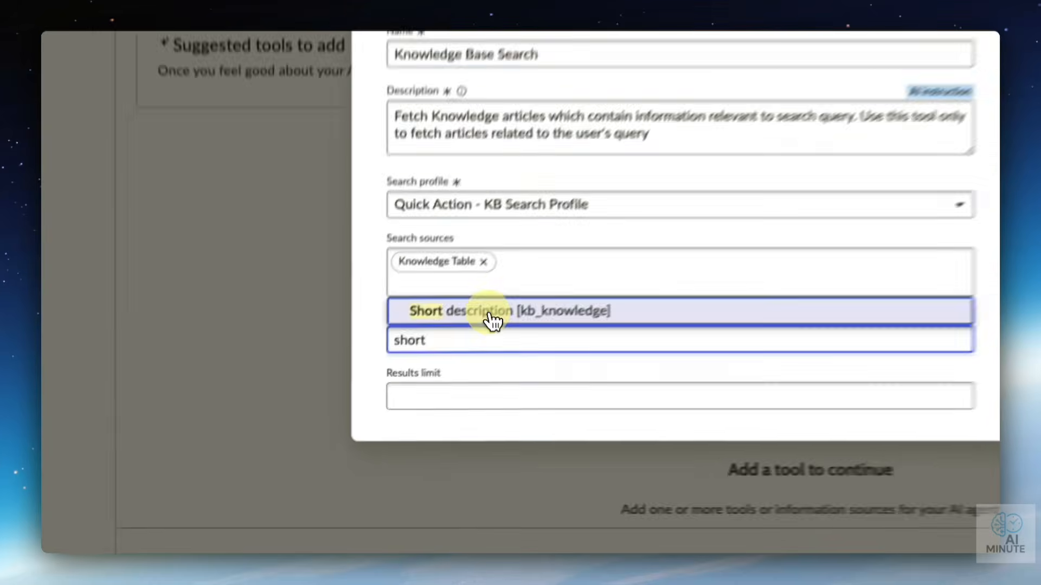
{"action": "left_click", "coordinate": [391, 395]}
{"action": "type", "text": "art"}
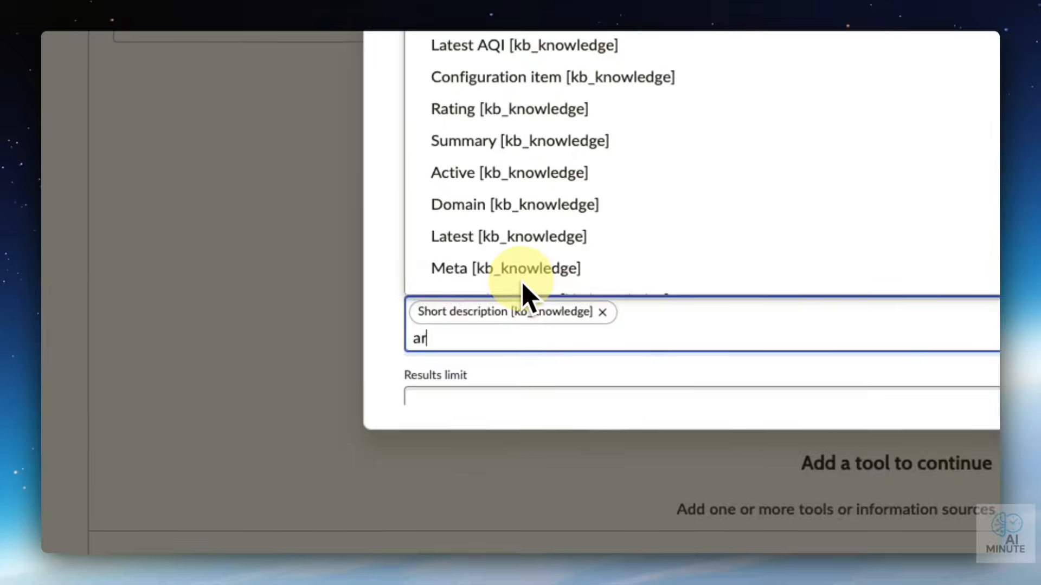
{"action": "type", "text": "i"}
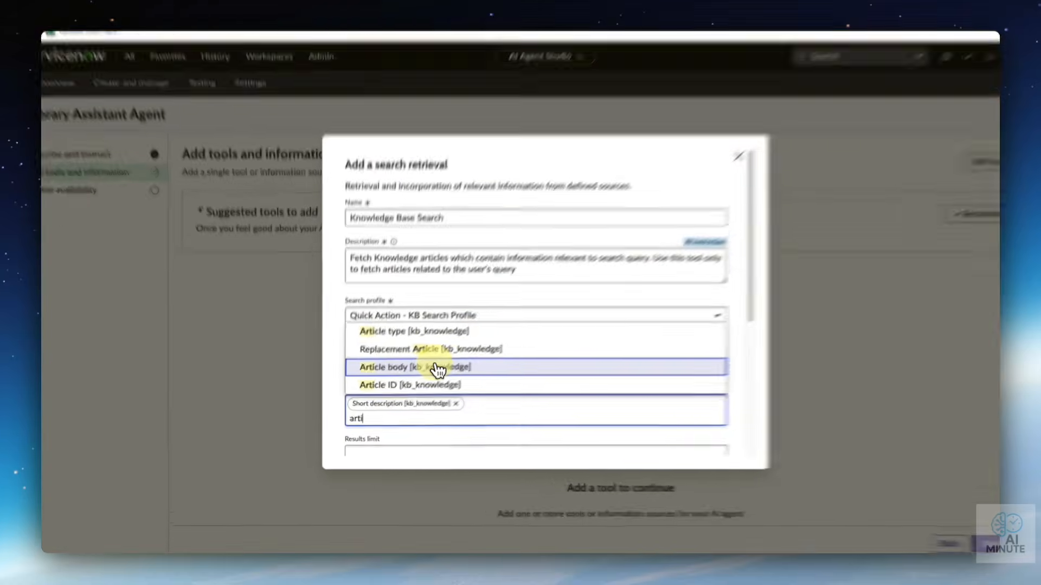
{"action": "left_click", "coordinate": [424, 382]}
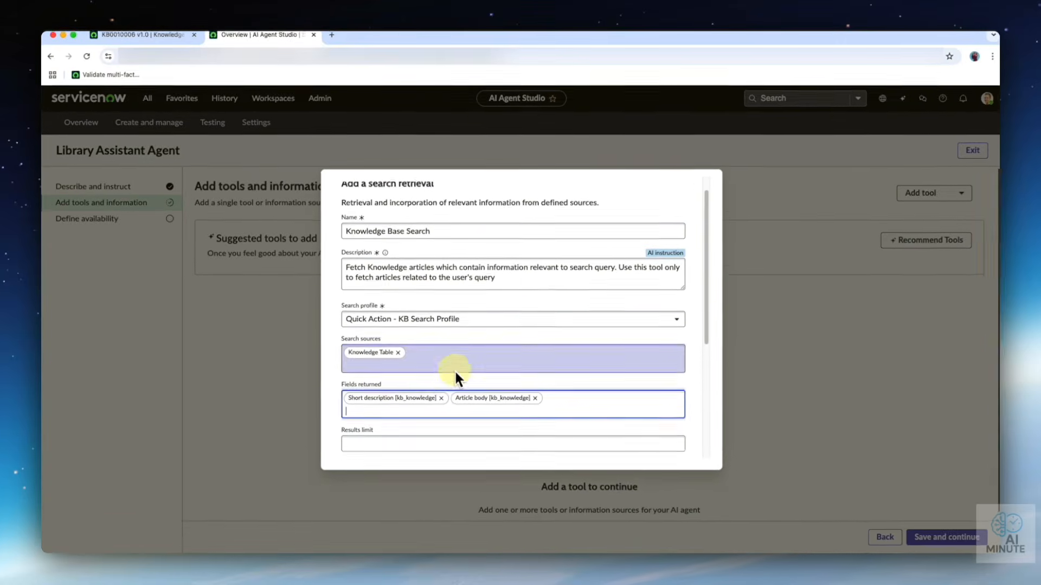
Step: Set the search retrieval's results limit to 1, leaving the document matching threshold at 0
{"action": "scroll", "coordinate": [467, 404], "scroll_direction": "down", "scroll_amount": 1}
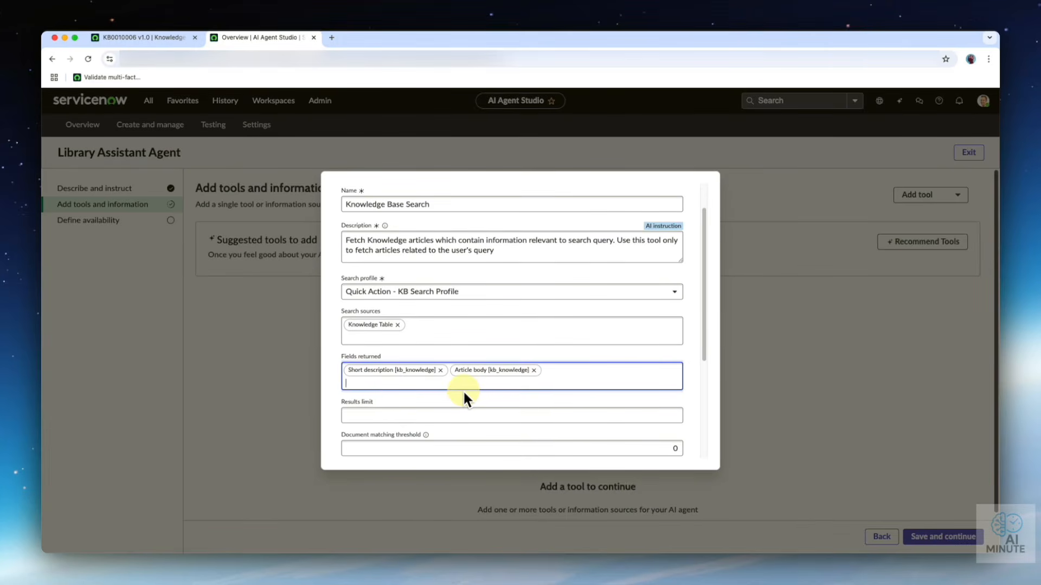
{"action": "left_click", "coordinate": [404, 417]}
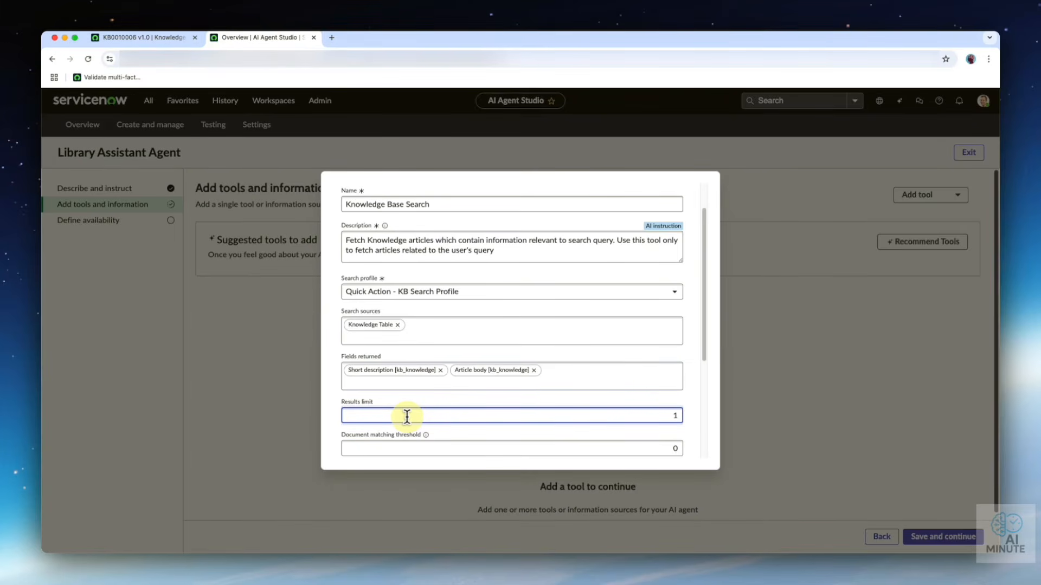
{"action": "scroll", "coordinate": [601, 394], "scroll_direction": "down", "scroll_amount": 1}
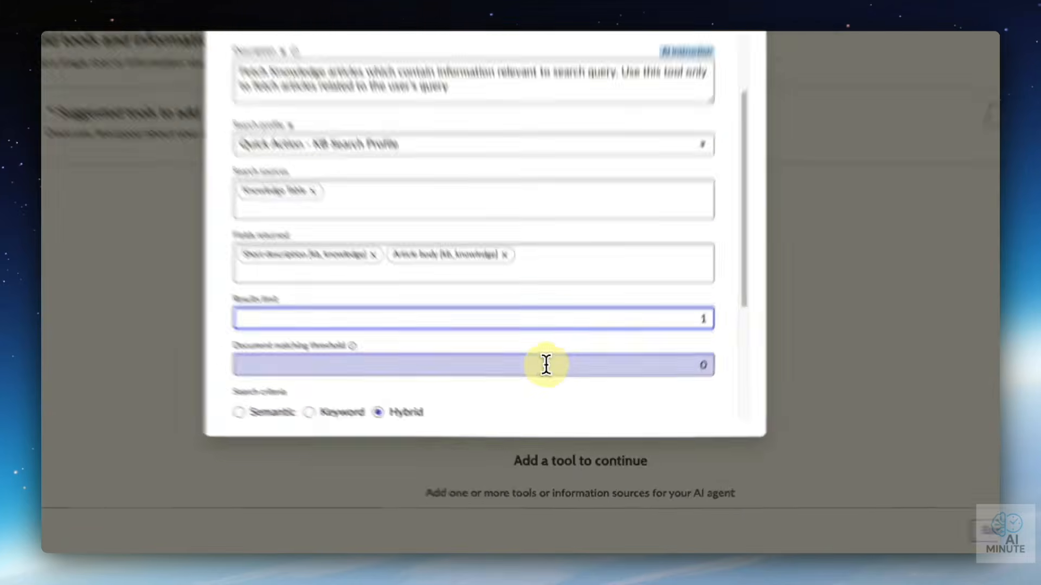
{"action": "left_click", "coordinate": [564, 417]}
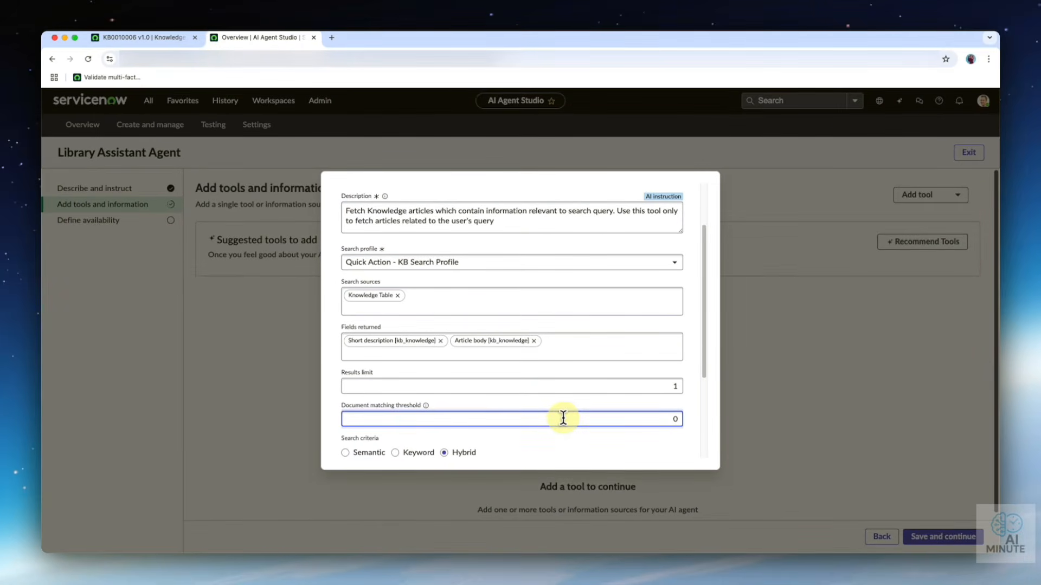
Step: Use Hybrid search criteria for the search retrieval and add title and body as its semantic indexed fields
{"action": "scroll", "coordinate": [564, 416], "scroll_direction": "down", "scroll_amount": 2}
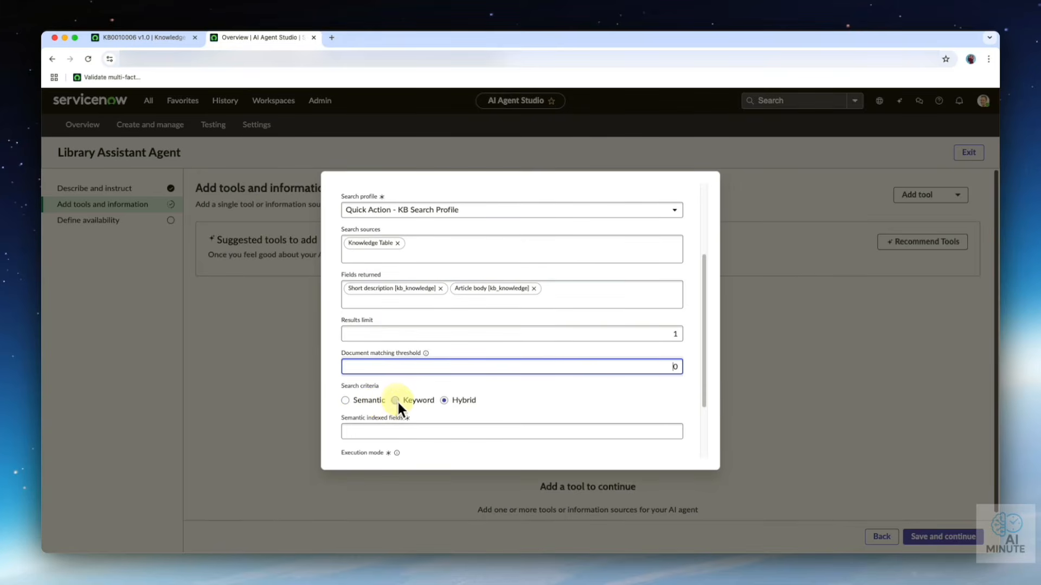
{"action": "left_click", "coordinate": [448, 403]}
{"action": "scroll", "coordinate": [509, 401], "scroll_direction": "down", "scroll_amount": 1}
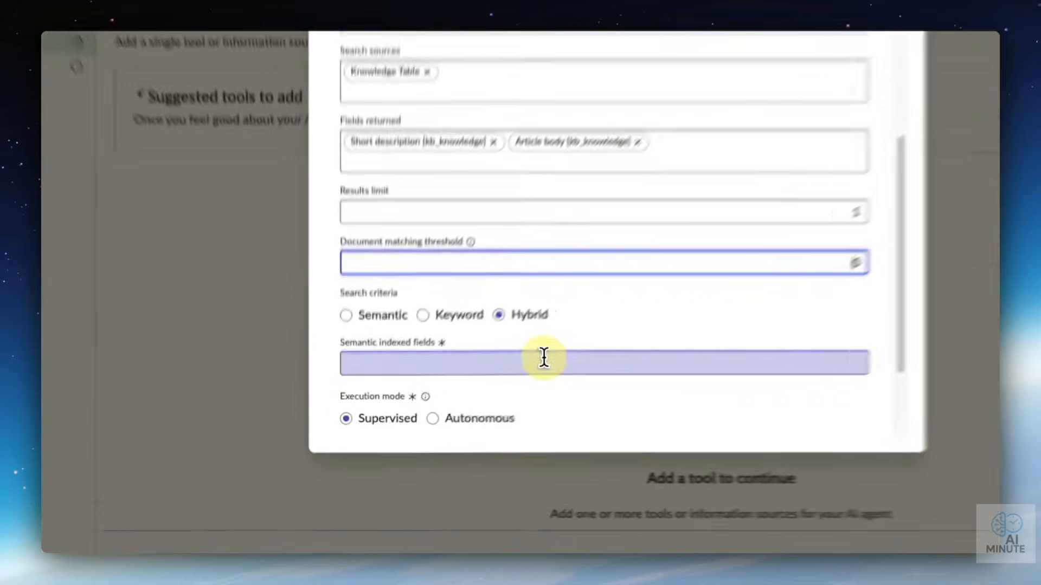
{"action": "left_click", "coordinate": [467, 412]}
{"action": "left_click", "coordinate": [412, 419]}
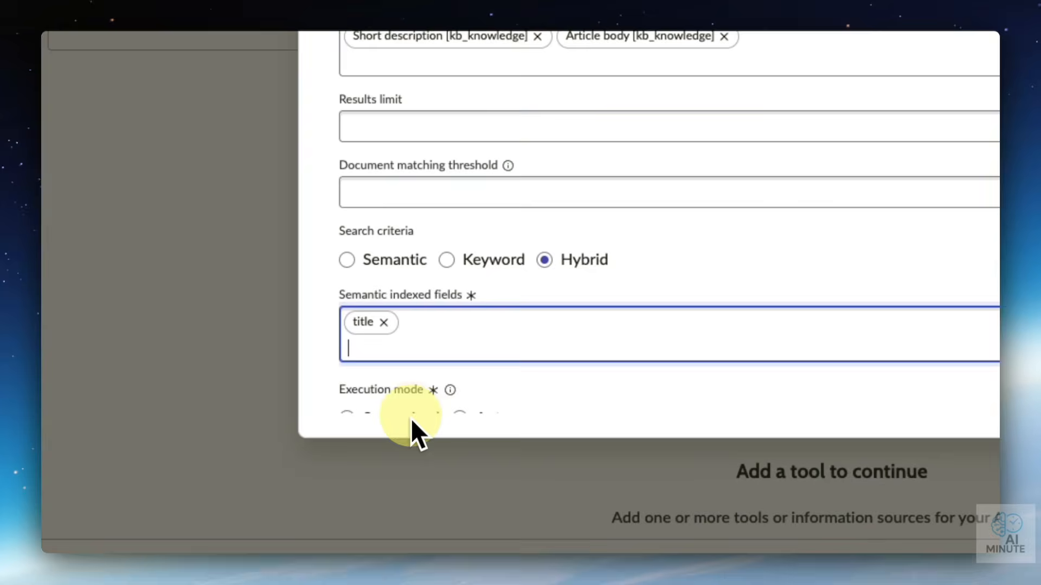
{"action": "left_click", "coordinate": [564, 337]}
{"action": "left_click", "coordinate": [490, 396]}
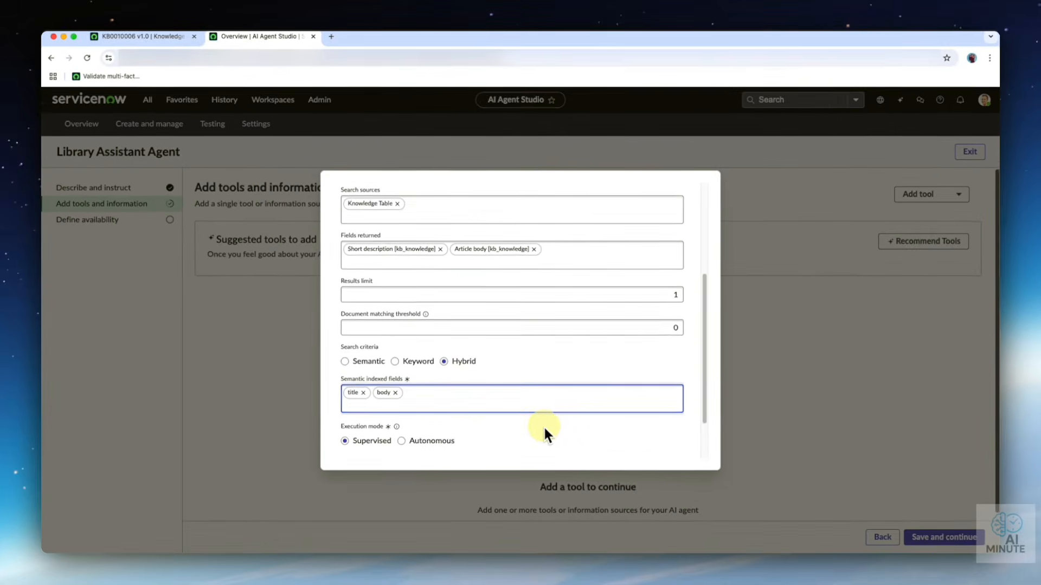
Step: Set the execution mode to Autonomous and display output to No, and add the search retrieval to the agent
{"action": "scroll", "coordinate": [543, 425], "scroll_direction": "down", "scroll_amount": 2}
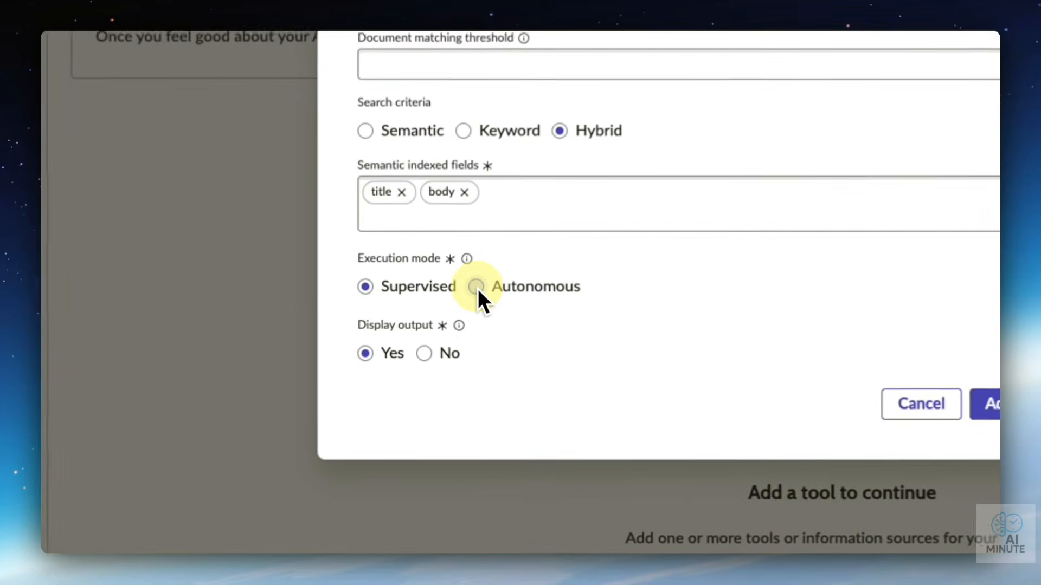
{"action": "left_click", "coordinate": [401, 381]}
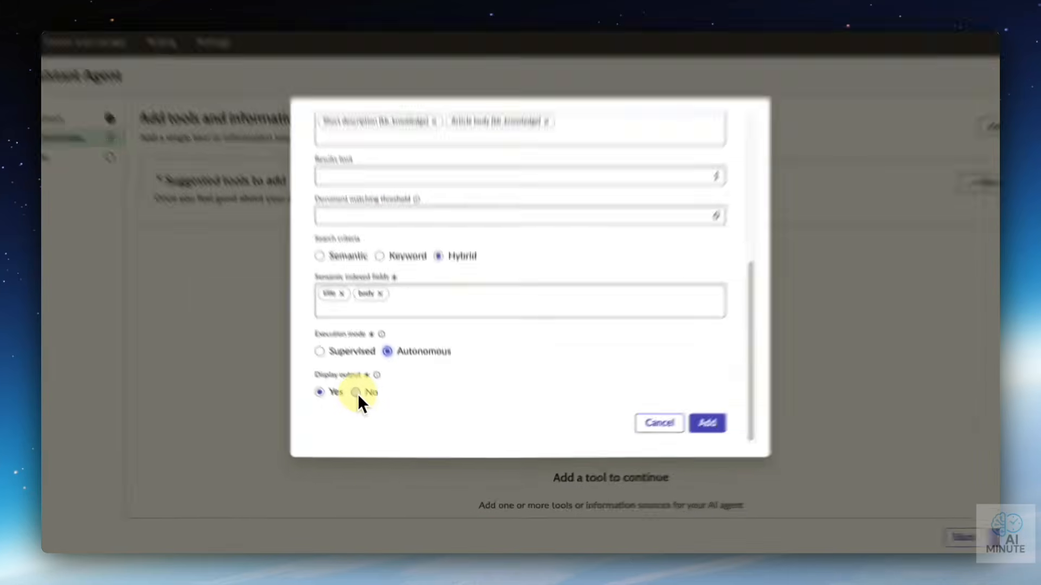
{"action": "left_click", "coordinate": [375, 415]}
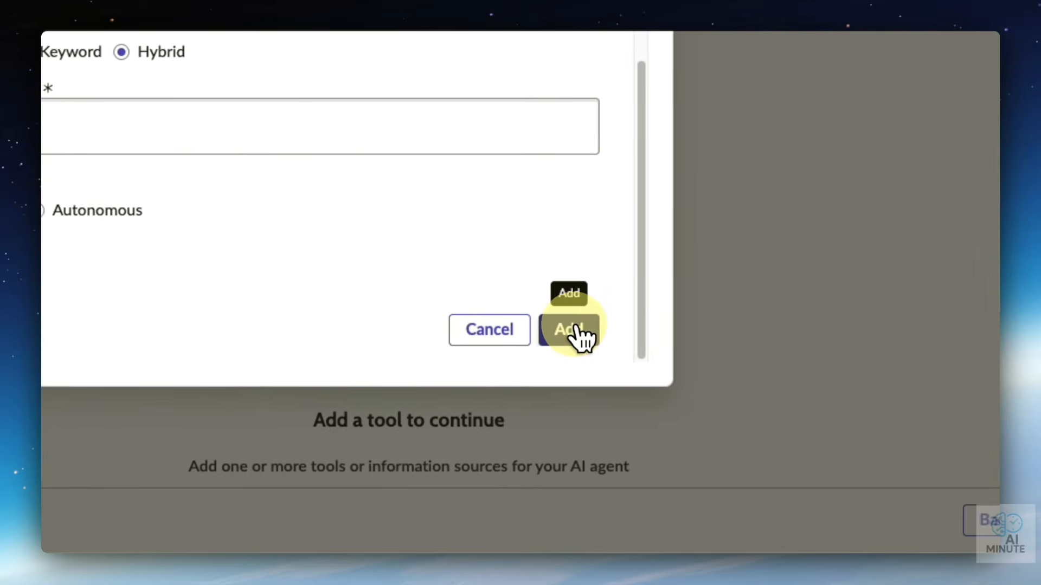
{"action": "left_click", "coordinate": [669, 334]}
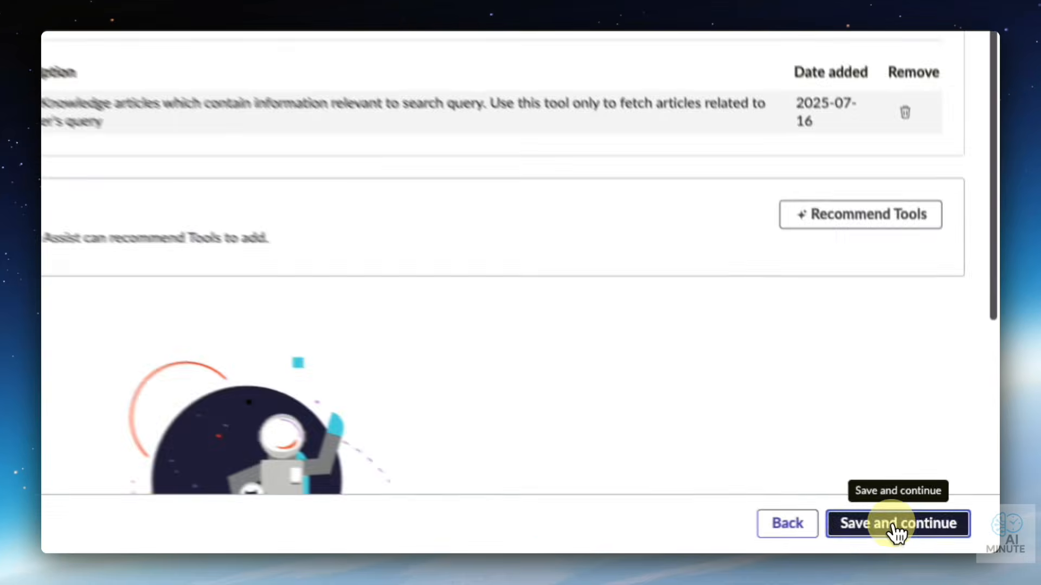
Step: Save the agent's tools and its Active availability status, and open the agent for testing
{"action": "left_click", "coordinate": [943, 538]}
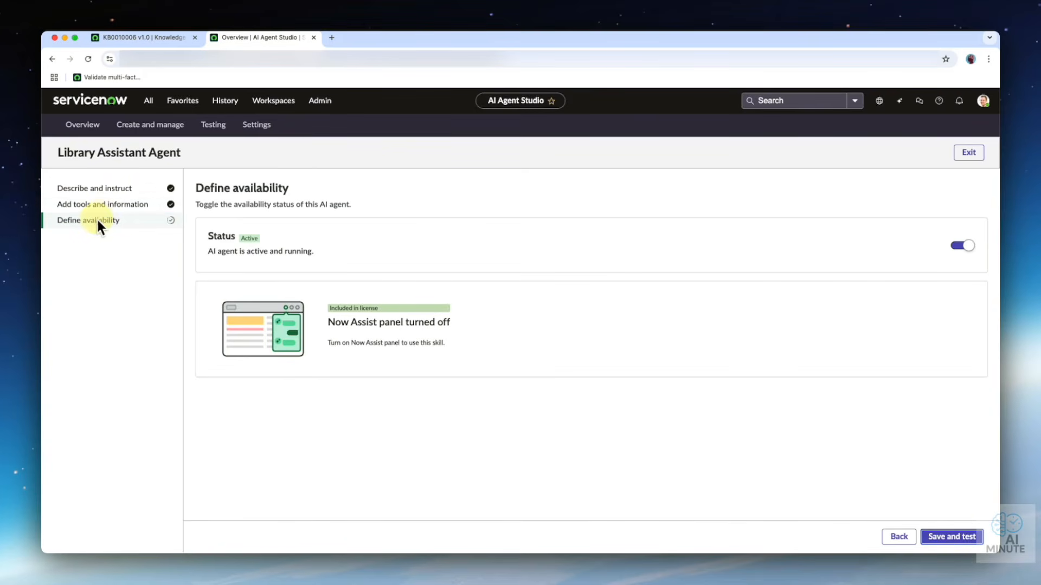
{"action": "left_click", "coordinate": [144, 222]}
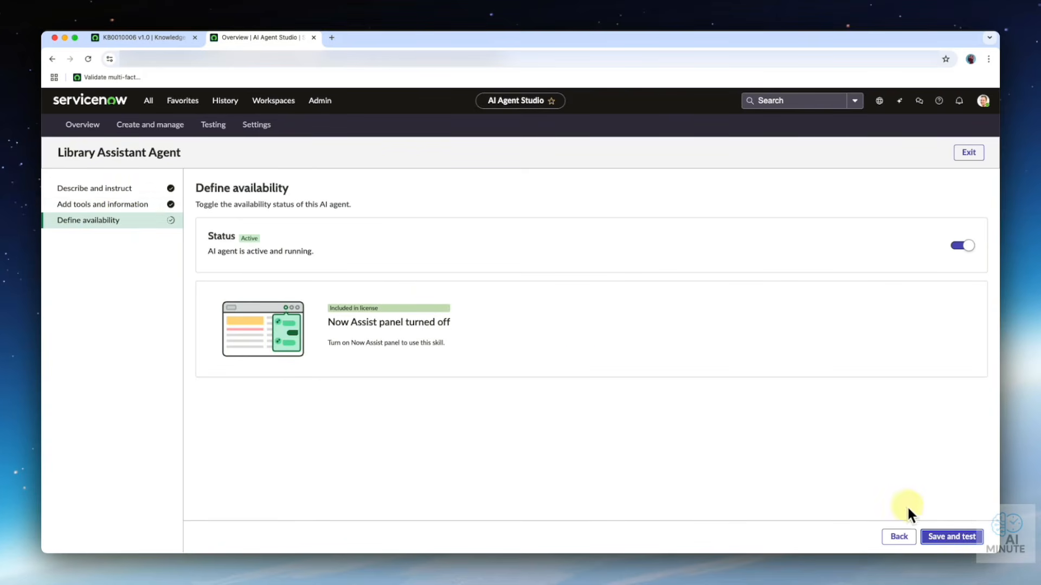
{"action": "left_click", "coordinate": [953, 537]}
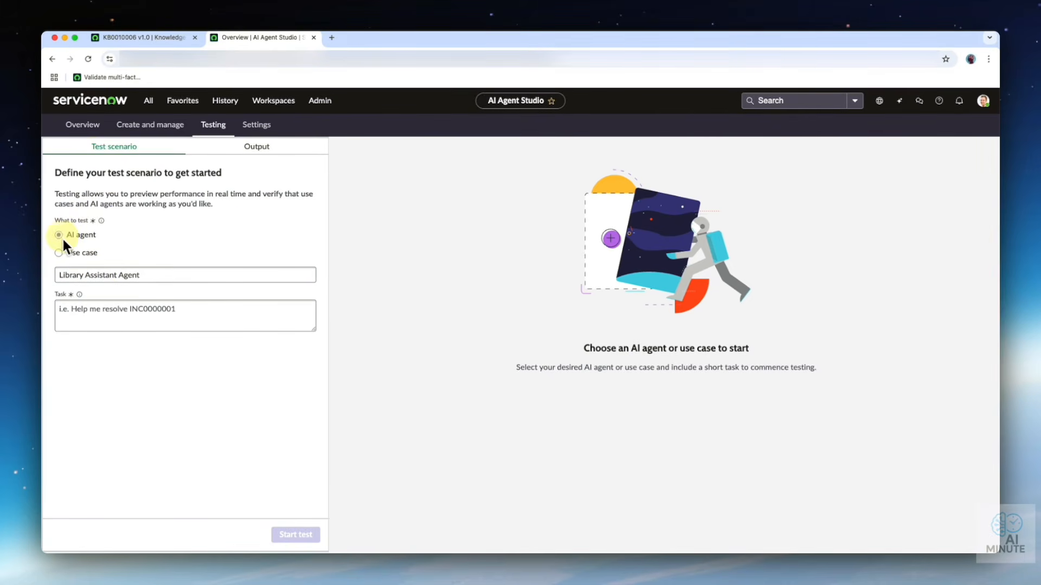
Step: Start a test of the Library Assistant Agent with the task "Hello Library Assistant"
{"action": "left_click", "coordinate": [87, 278]}
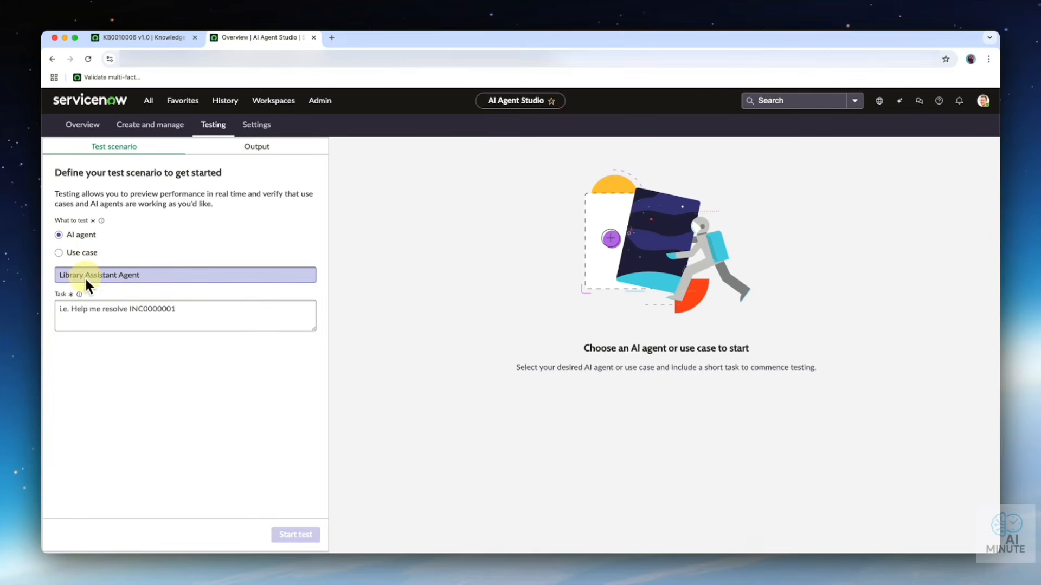
{"action": "left_click", "coordinate": [139, 315]}
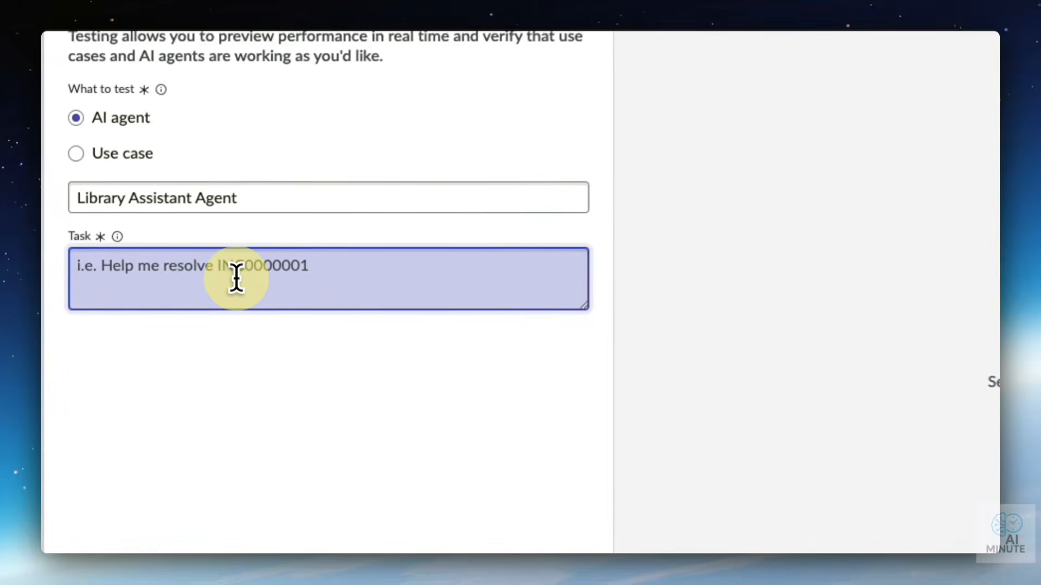
{"action": "type", "text": "Hello L"}
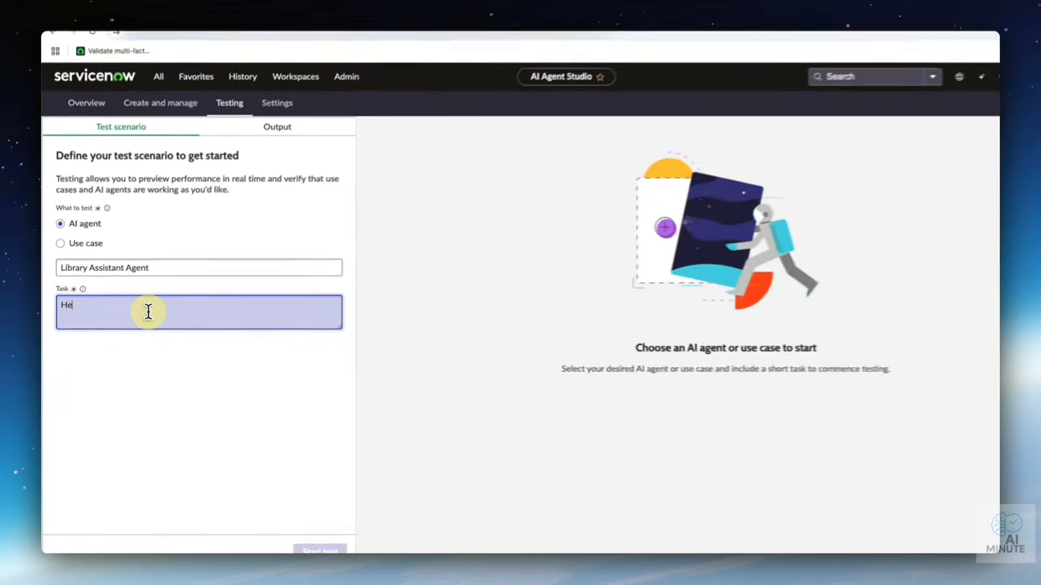
{"action": "type", "text": "ibrar"}
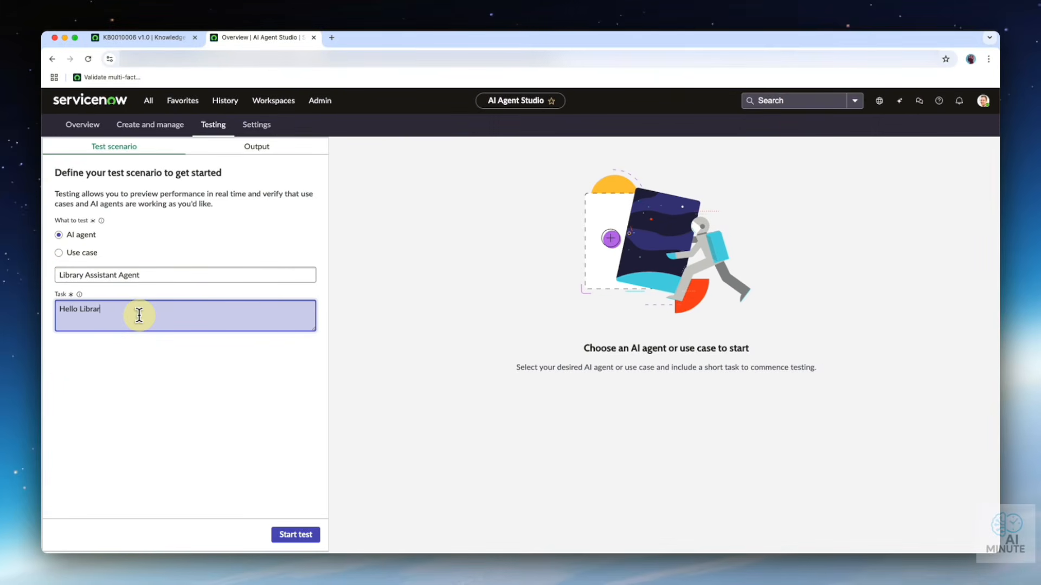
{"action": "type", "text": "y Assistant"}
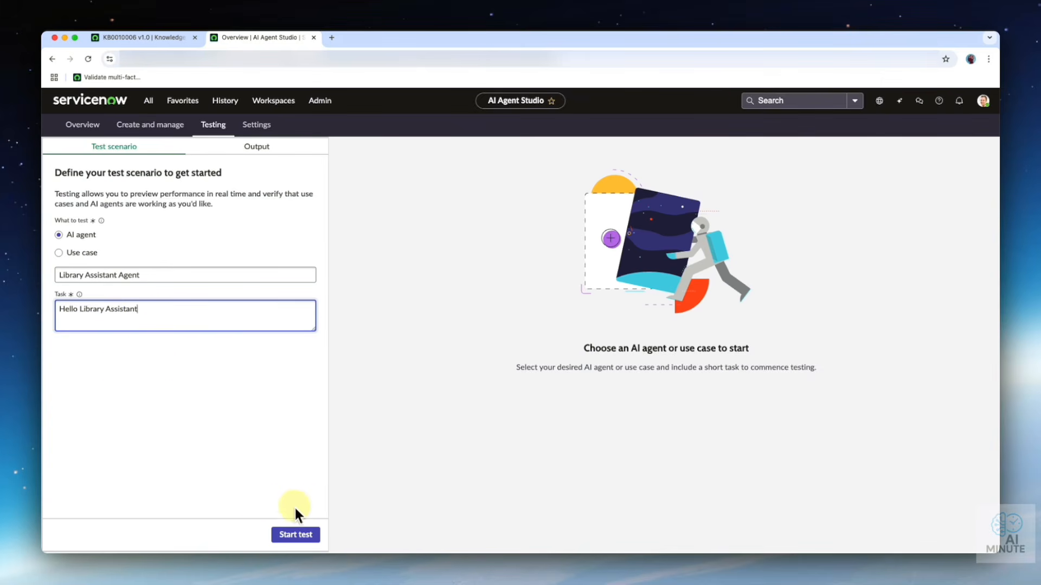
{"action": "left_click", "coordinate": [308, 537]}
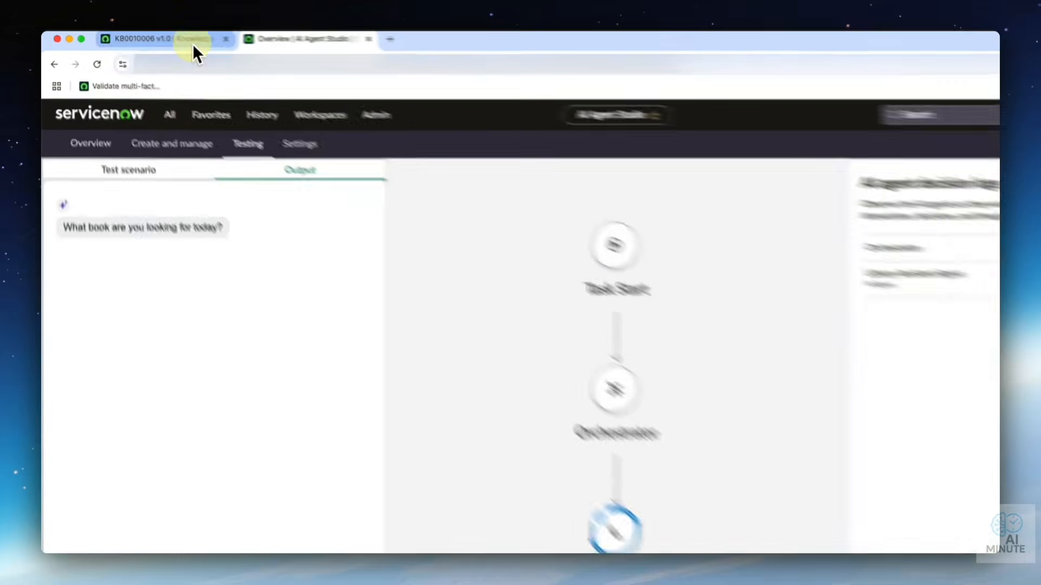
Step: Pick "The Hobbit" from the Library Book List article, send it to the test agent, and check the reply against the article
{"action": "left_click", "coordinate": [193, 43]}
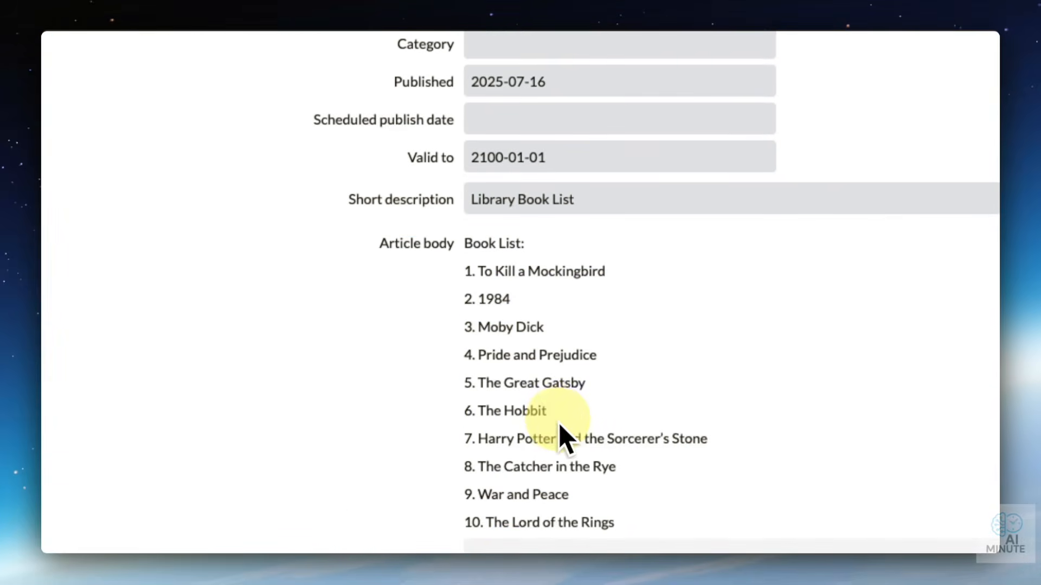
{"action": "left_click_drag", "start_coordinate": [551, 412], "coordinate": [483, 410]}
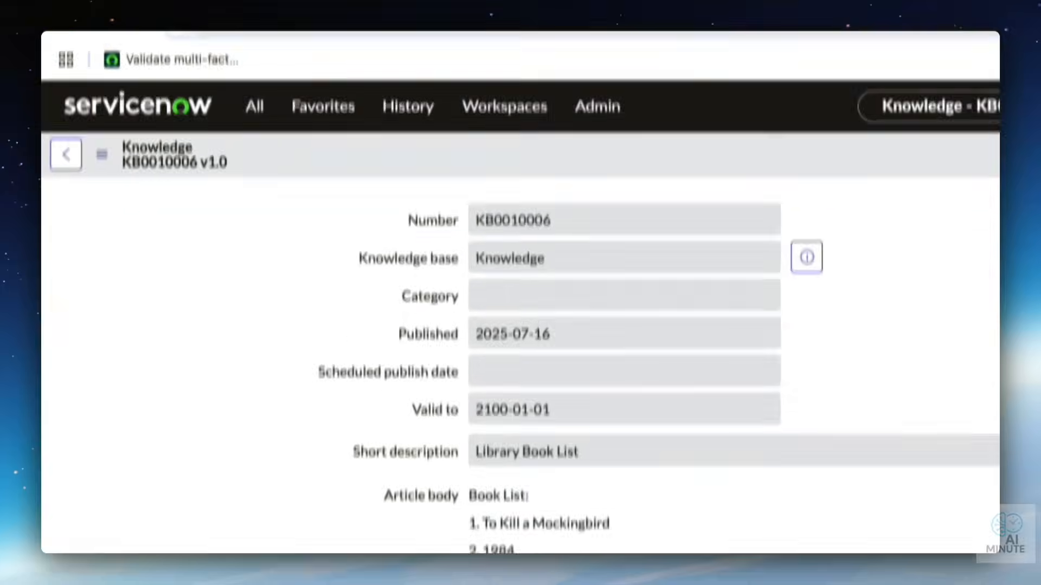
{"action": "left_click", "coordinate": [464, 38]}
{"action": "left_click", "coordinate": [279, 504]}
{"action": "type", "text": "The Hobbit"}
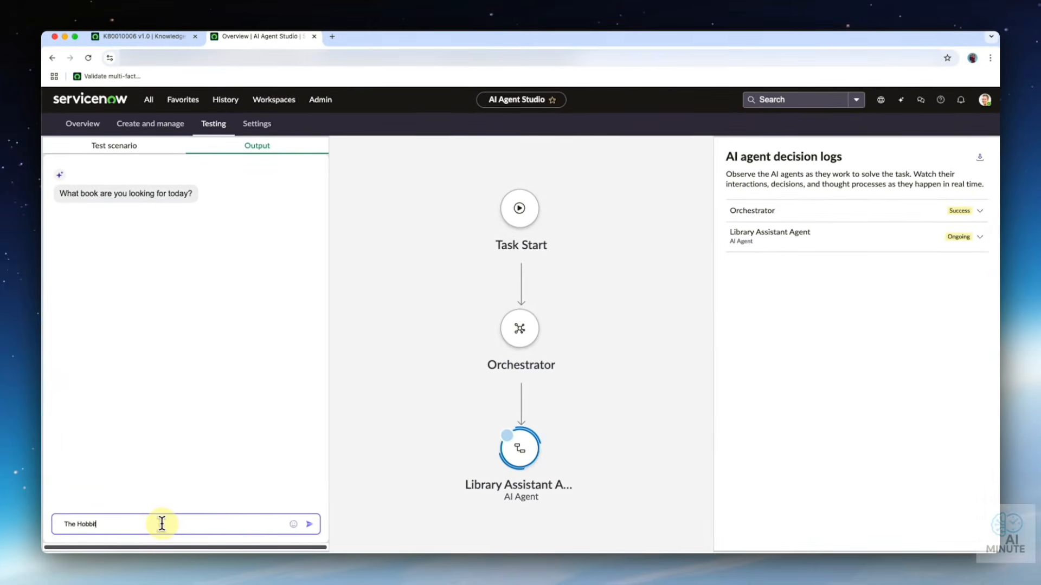
{"action": "key", "text": "Return"}
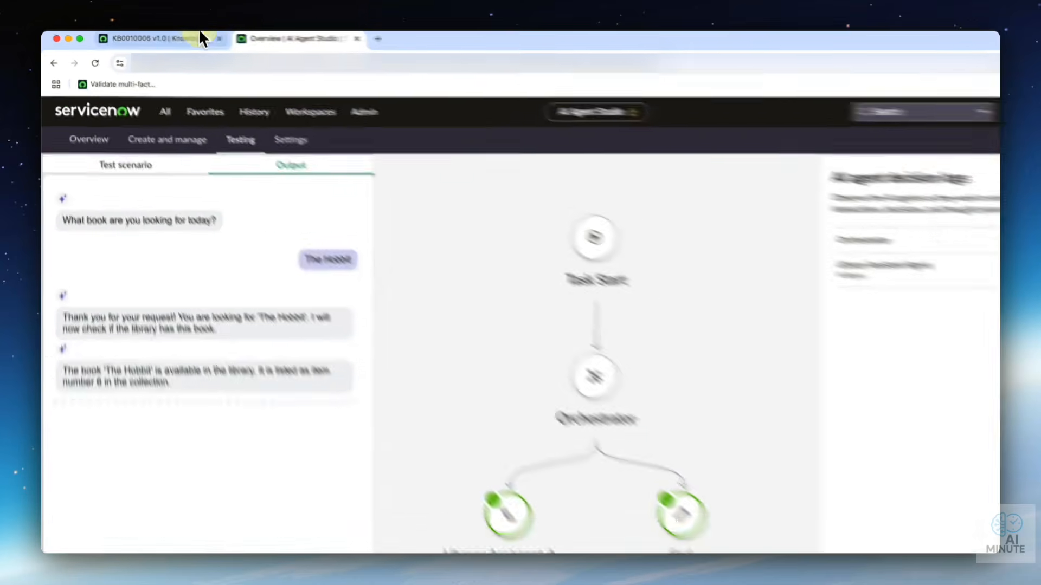
{"action": "left_click", "coordinate": [179, 37]}
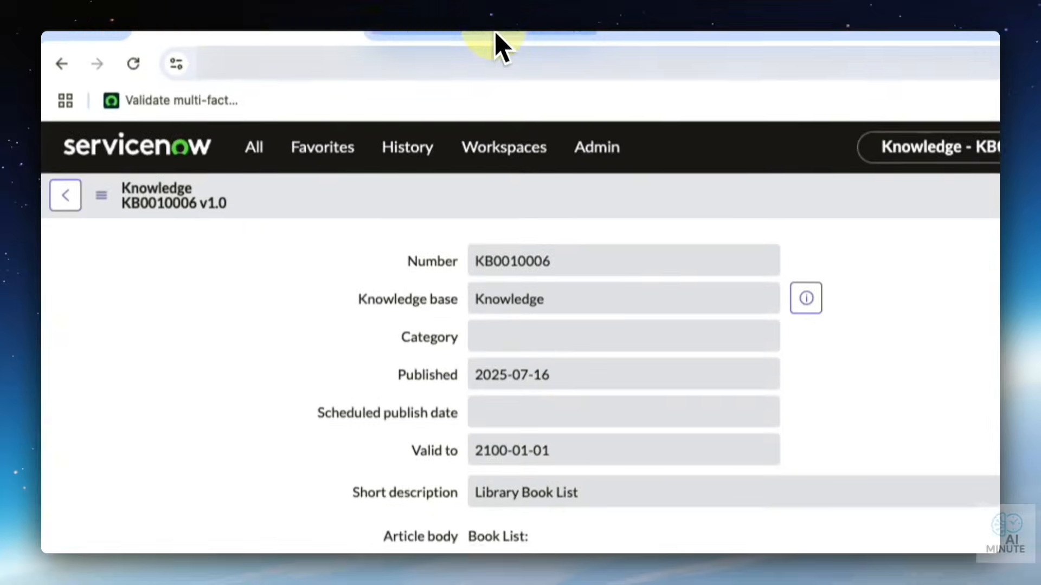
{"action": "left_click", "coordinate": [495, 39]}
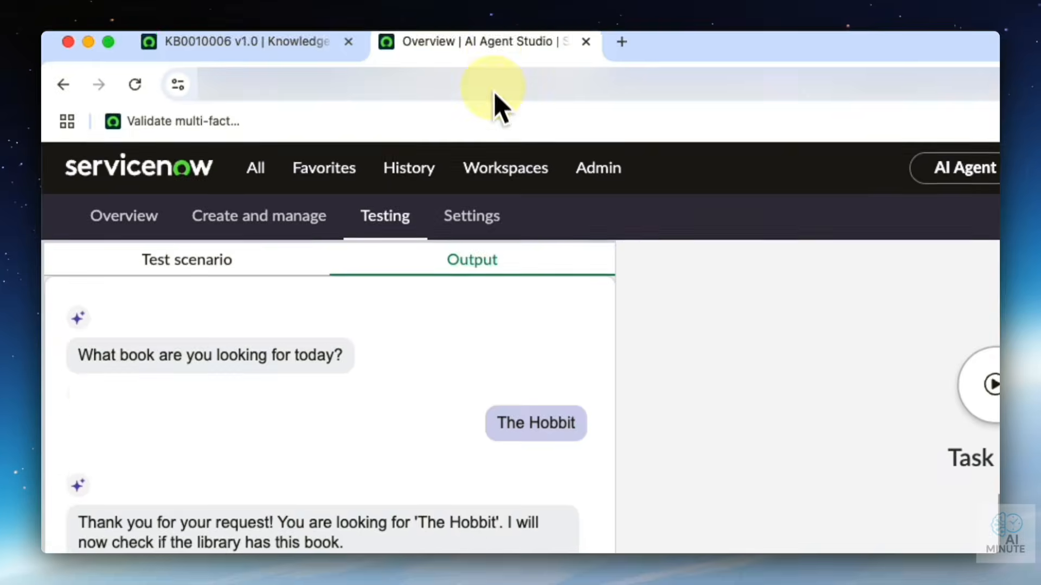